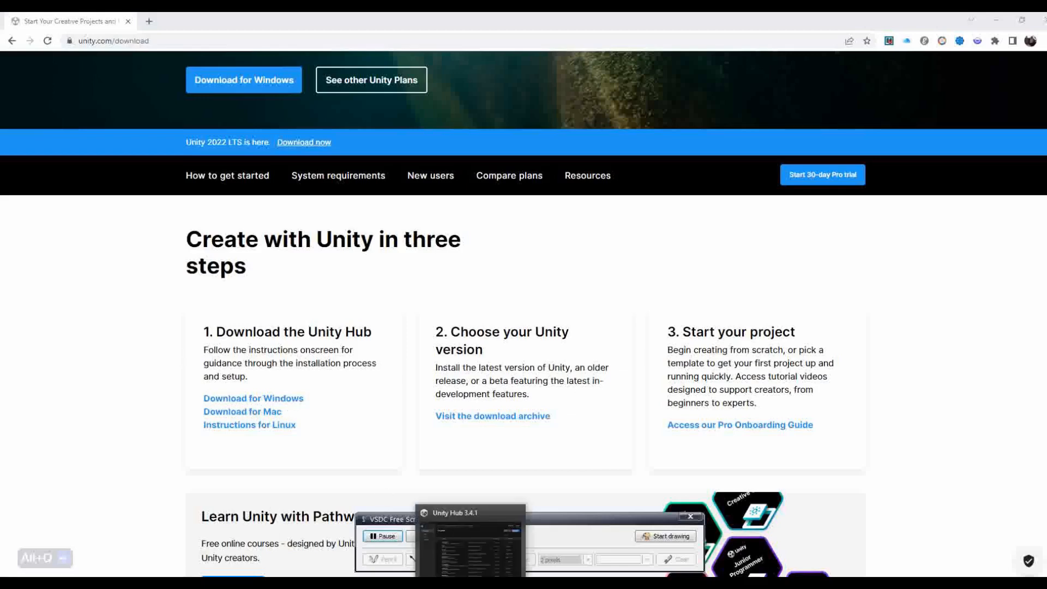
Step: In Unity Hub, create a 3D project named New Aircraft using editor version 2020.3.30f1
left_click(470, 584)
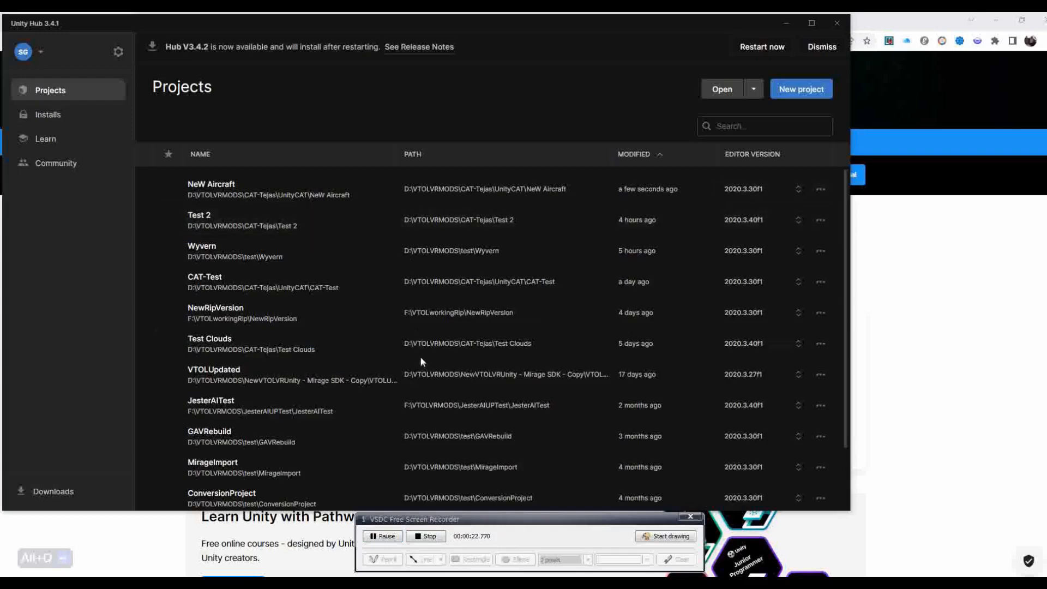
left_click(790, 90)
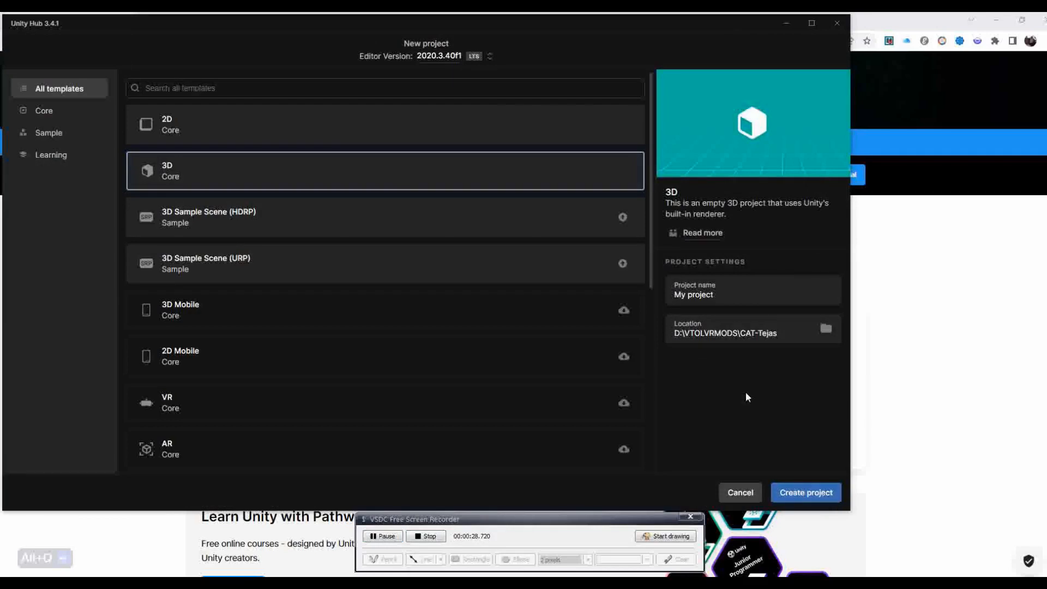
left_click(725, 298)
key("ctrl+a")
type("Ne")
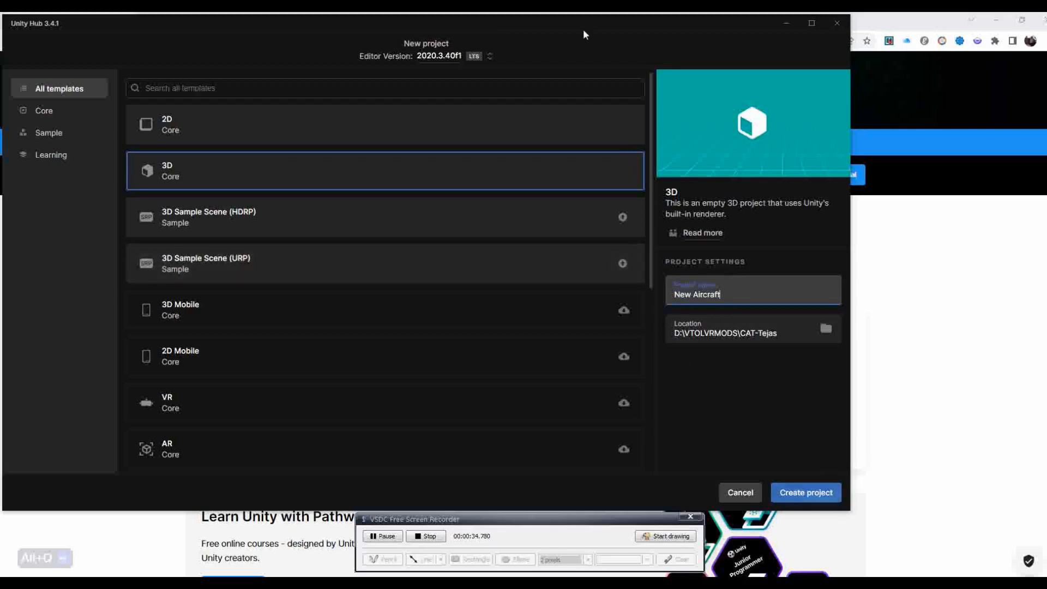
left_click(441, 56)
left_click(430, 147)
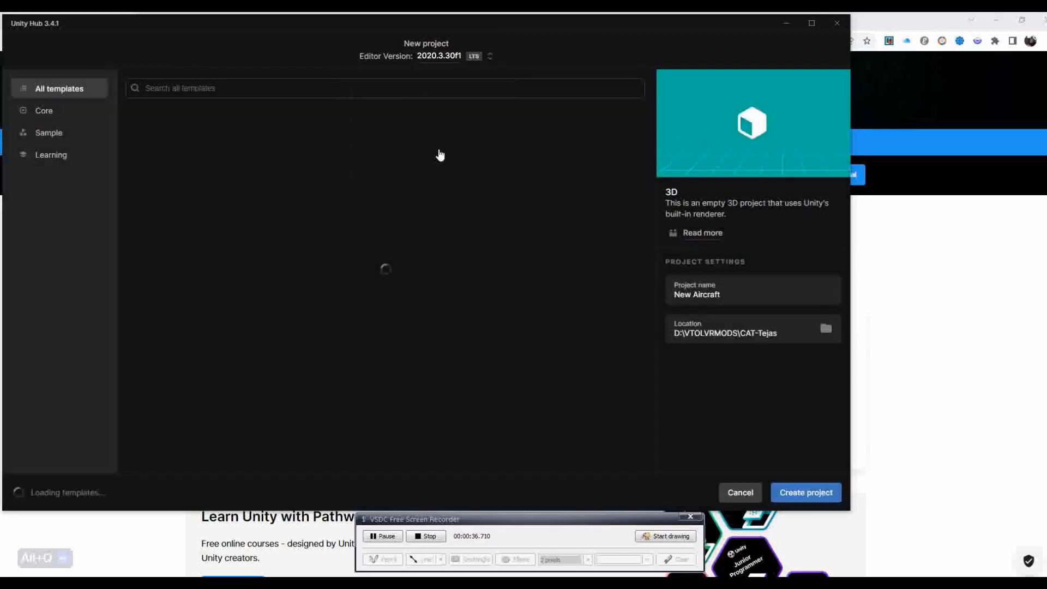
left_click(826, 498)
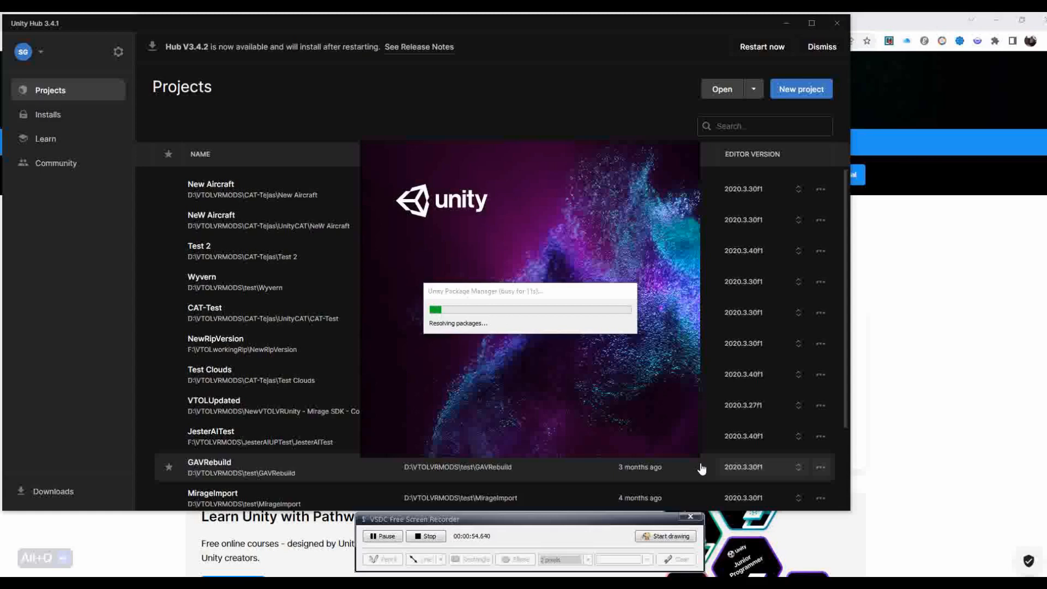
left_click(383, 535)
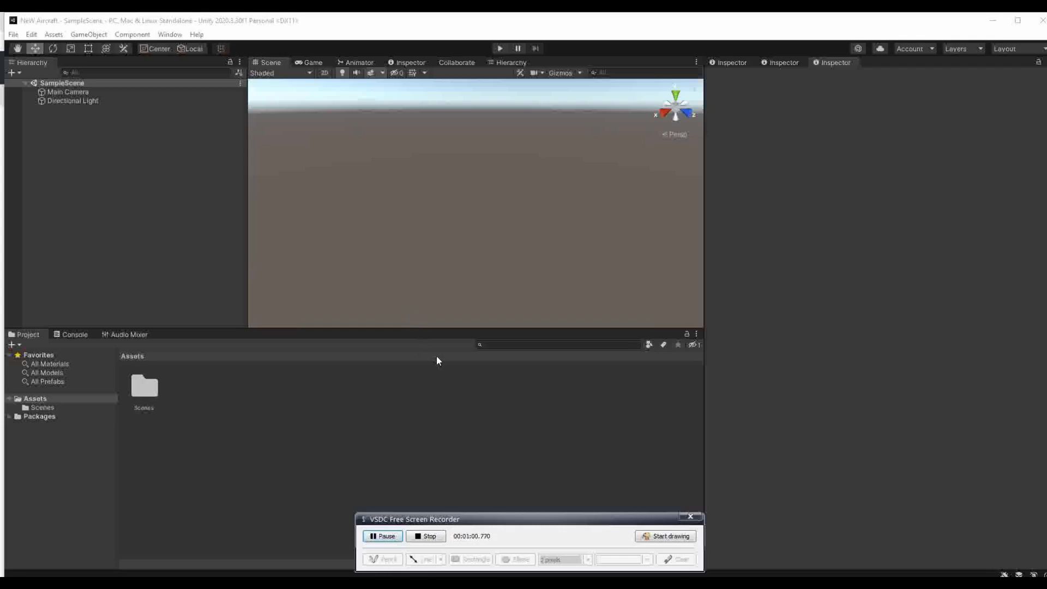
left_click(171, 35)
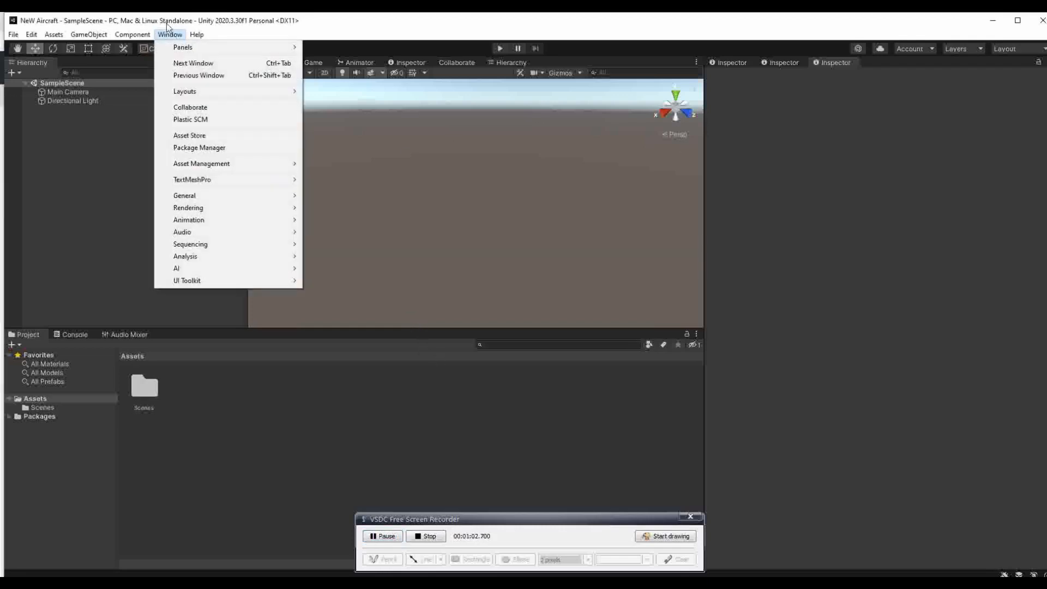
left_click(218, 147)
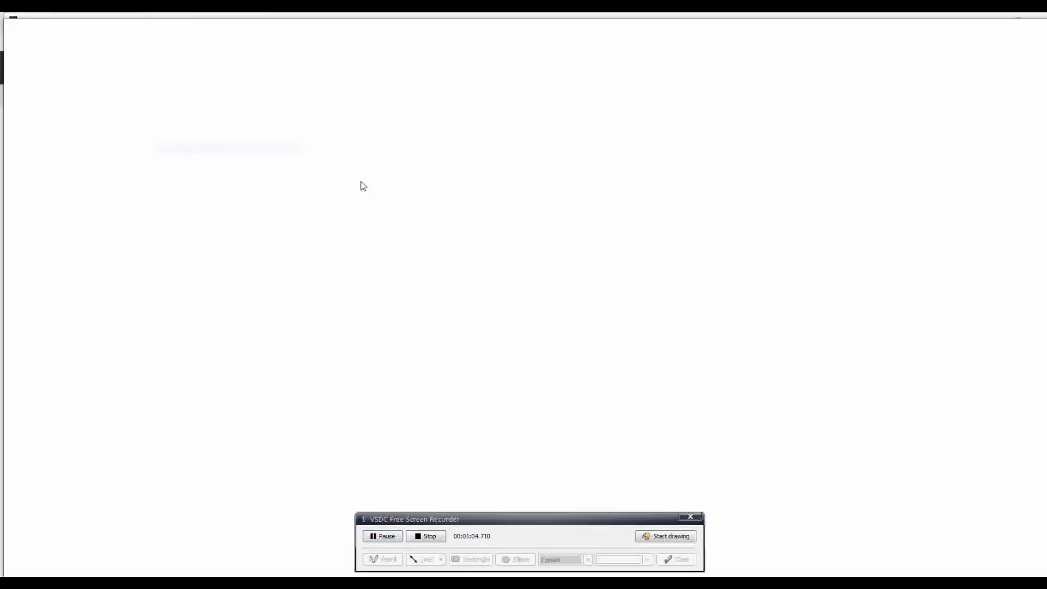
left_click(11, 36)
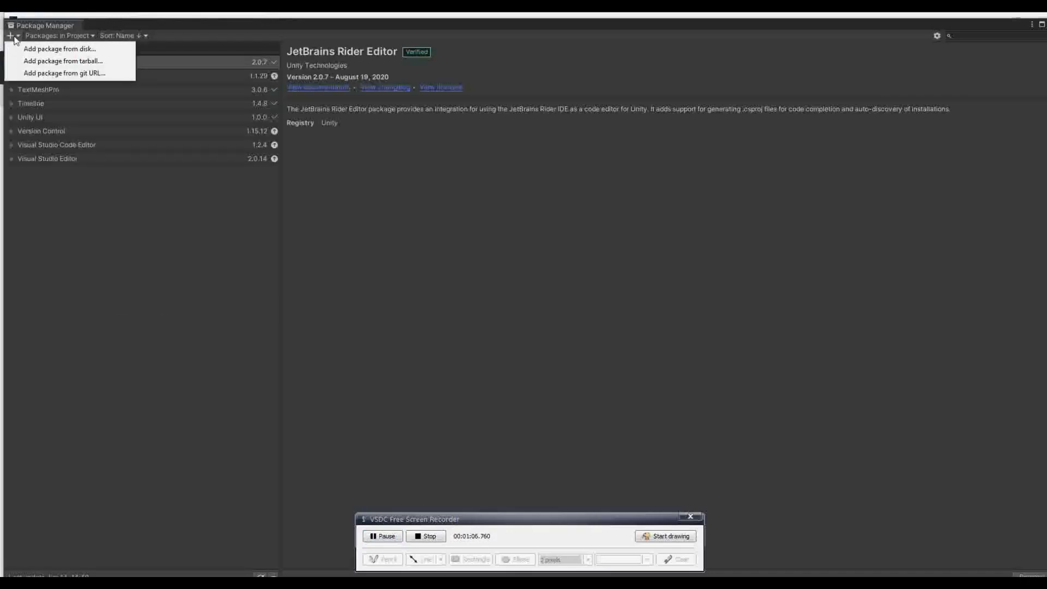
left_click(79, 75)
type("https://github.com/Unity-Technologies/AssetBundles-Browser.git")
left_click(159, 53)
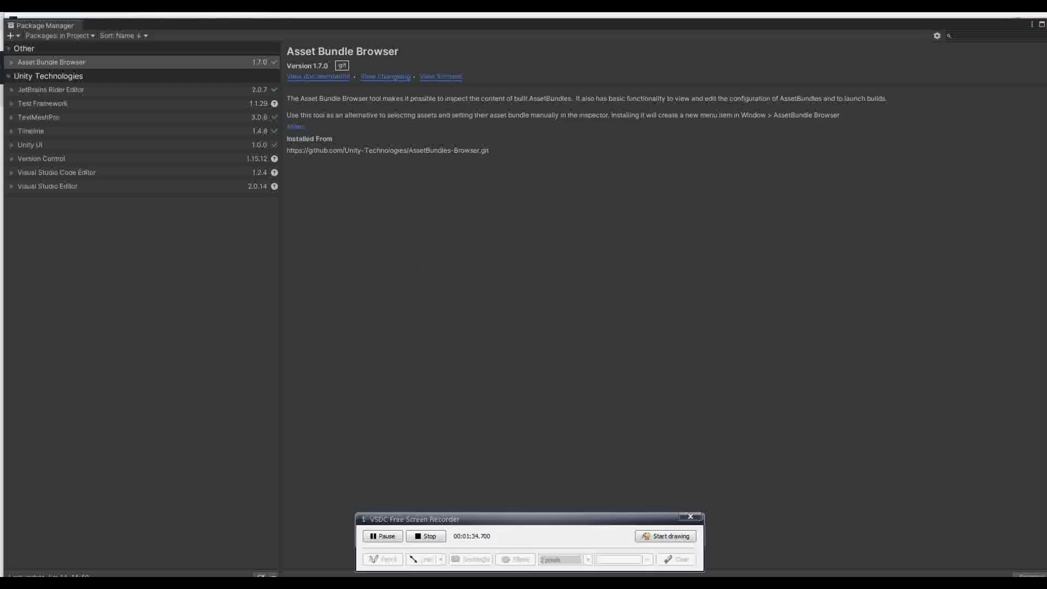
left_click(1046, 24)
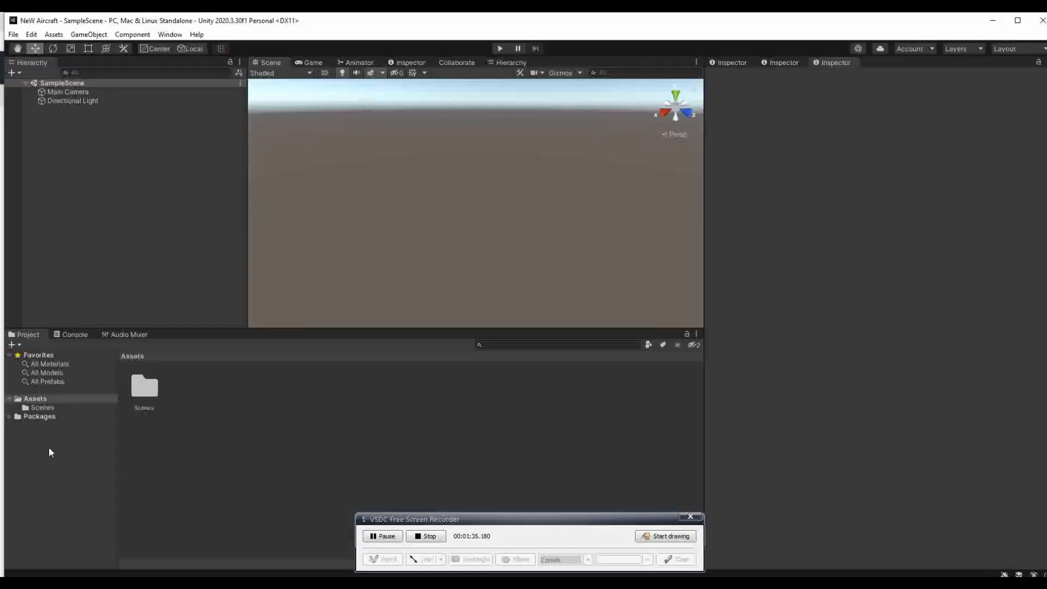
Step: Install XR Plug-in Management in the project settings and enable OpenXR as the desktop plug-in provider
left_click(31, 35)
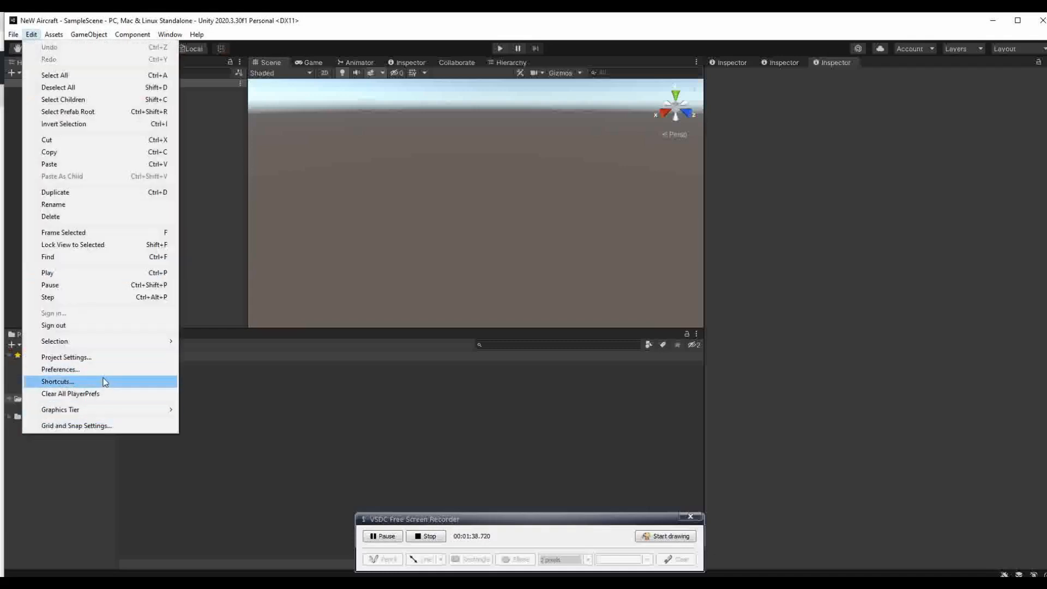
left_click(113, 362)
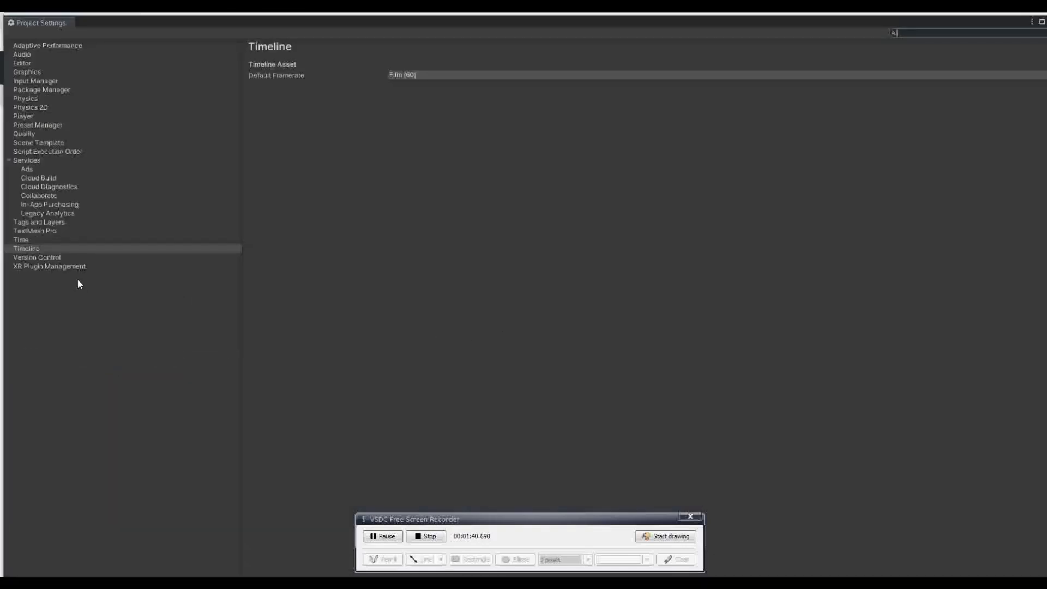
left_click(67, 266)
left_click(519, 81)
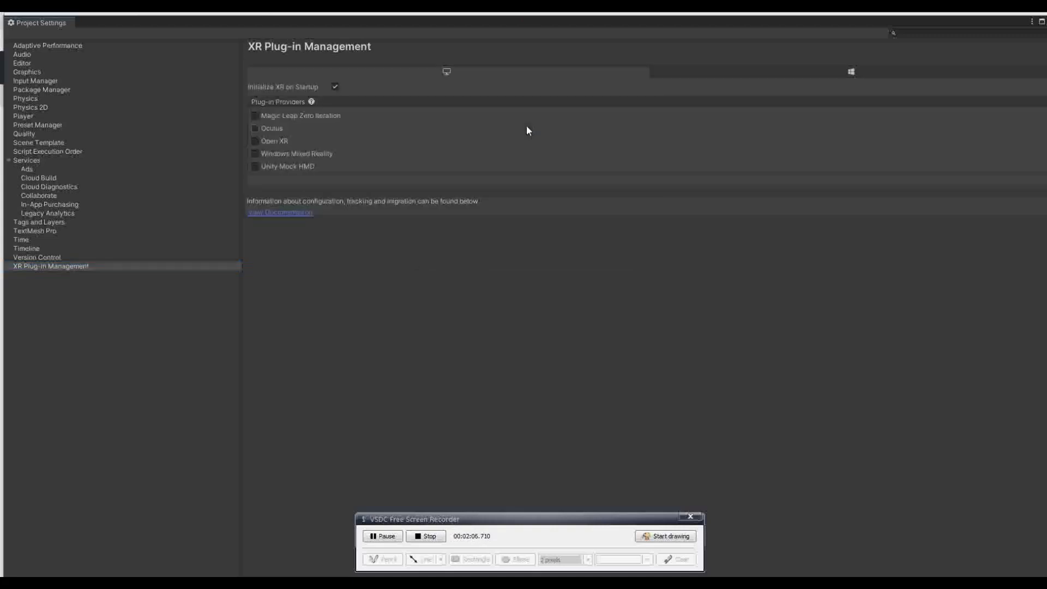
left_click(262, 140)
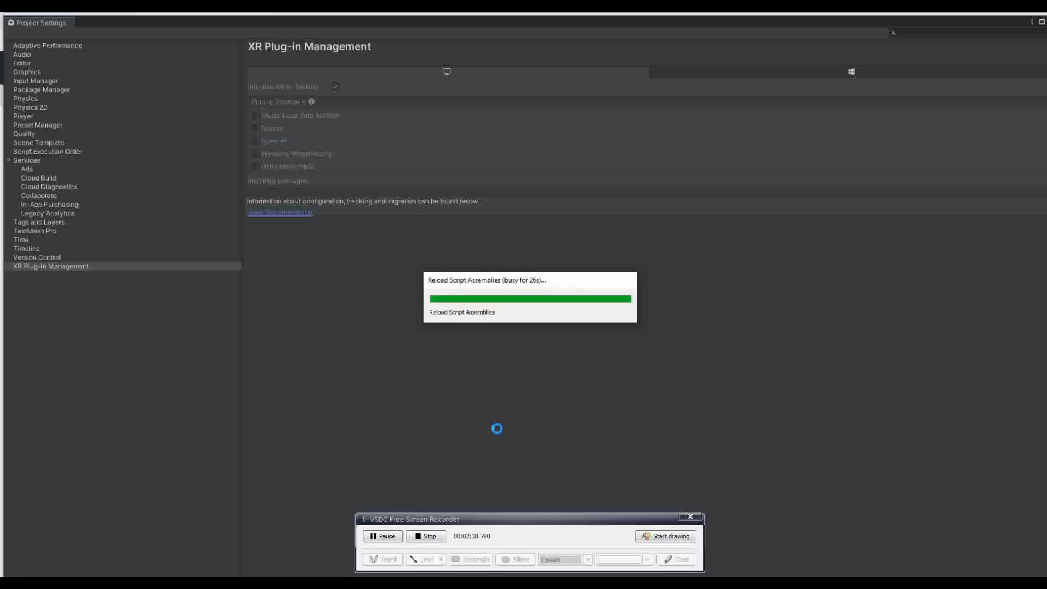
left_click(607, 338)
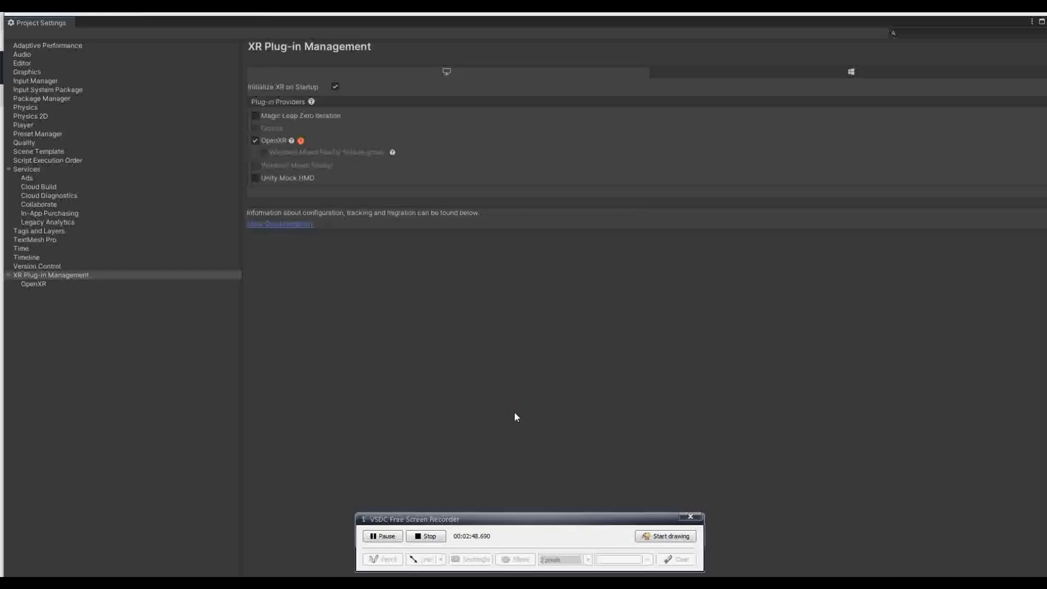
Step: Apply all automatic fixes for the OpenXR project validation issues and close the project settings
left_click(301, 140)
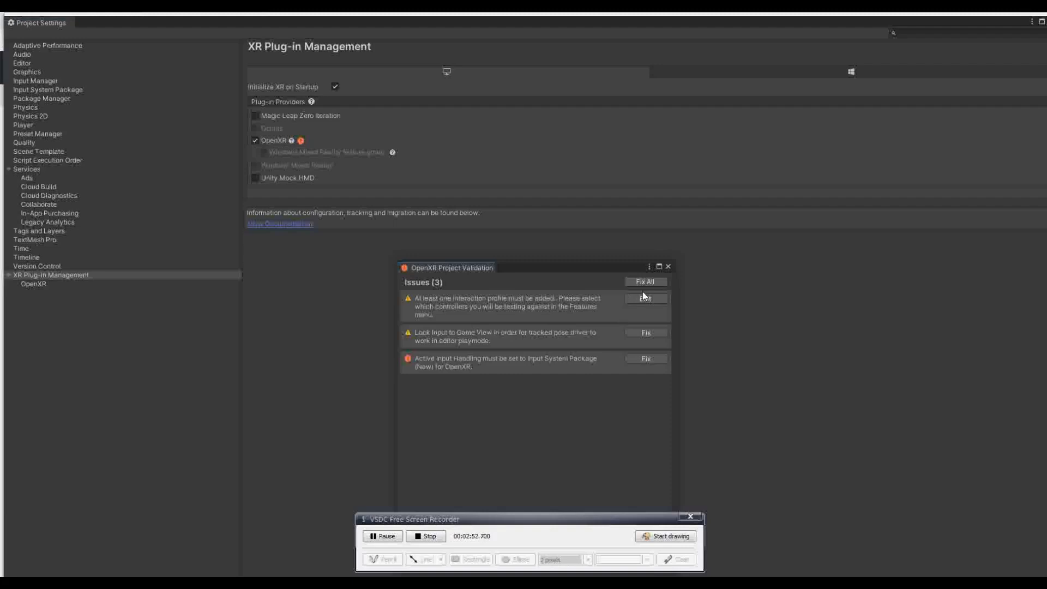
left_click(653, 282)
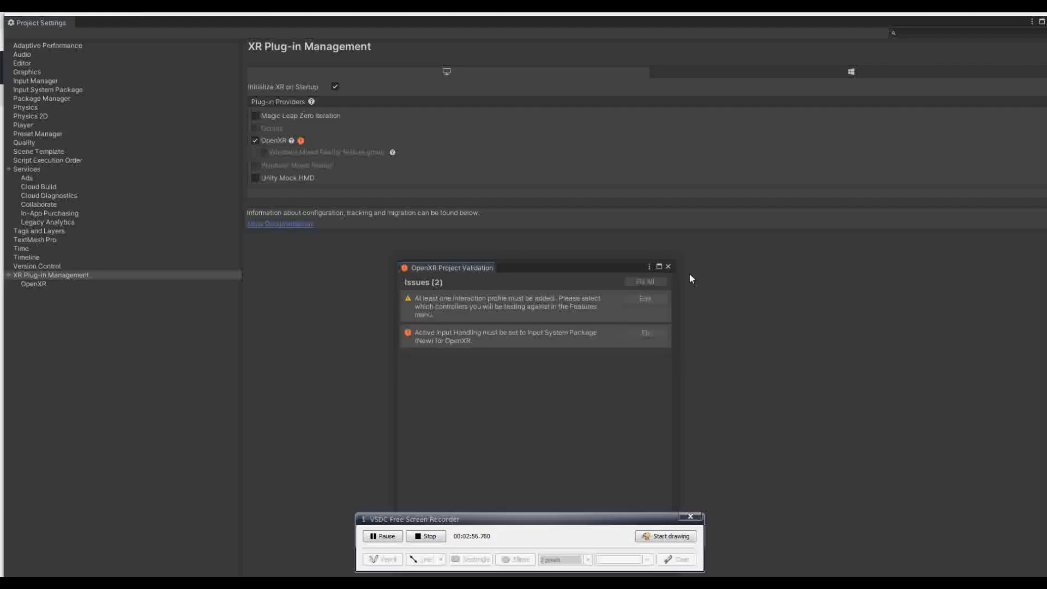
left_click(560, 326)
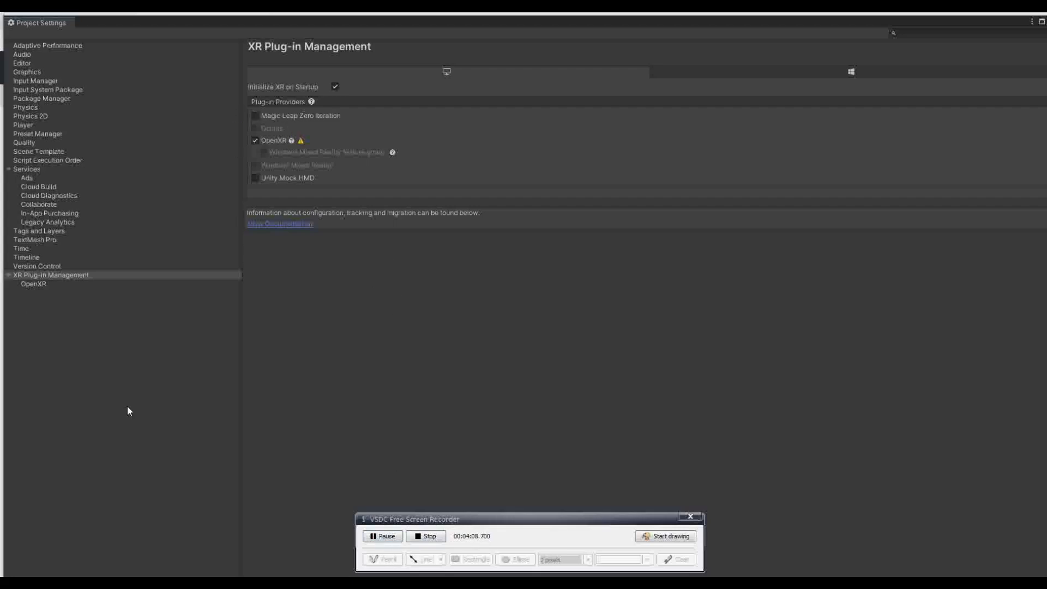
left_click(34, 283)
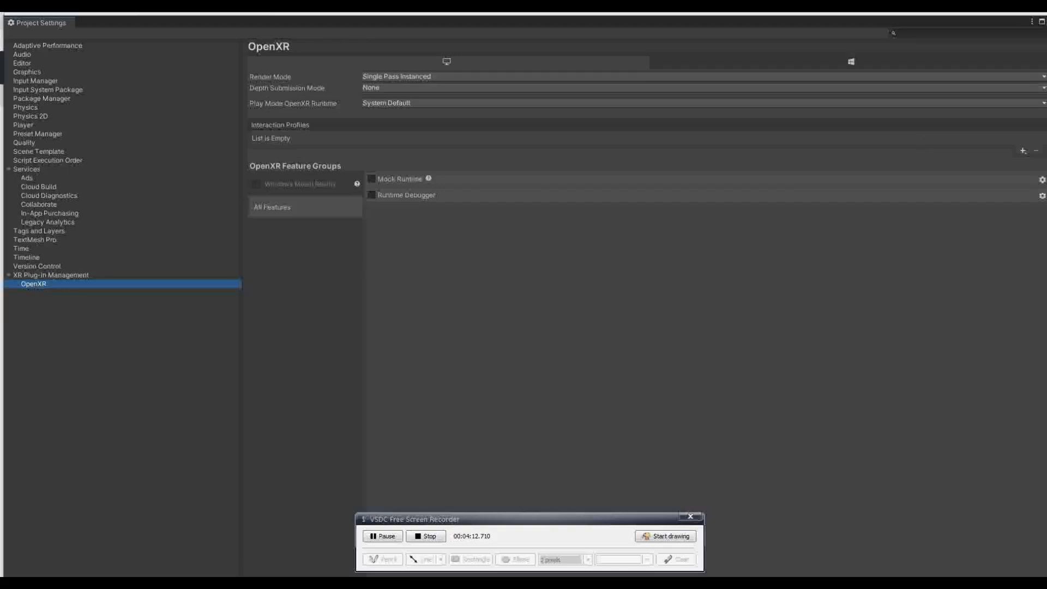
left_click(1046, 22)
left_click(667, 267)
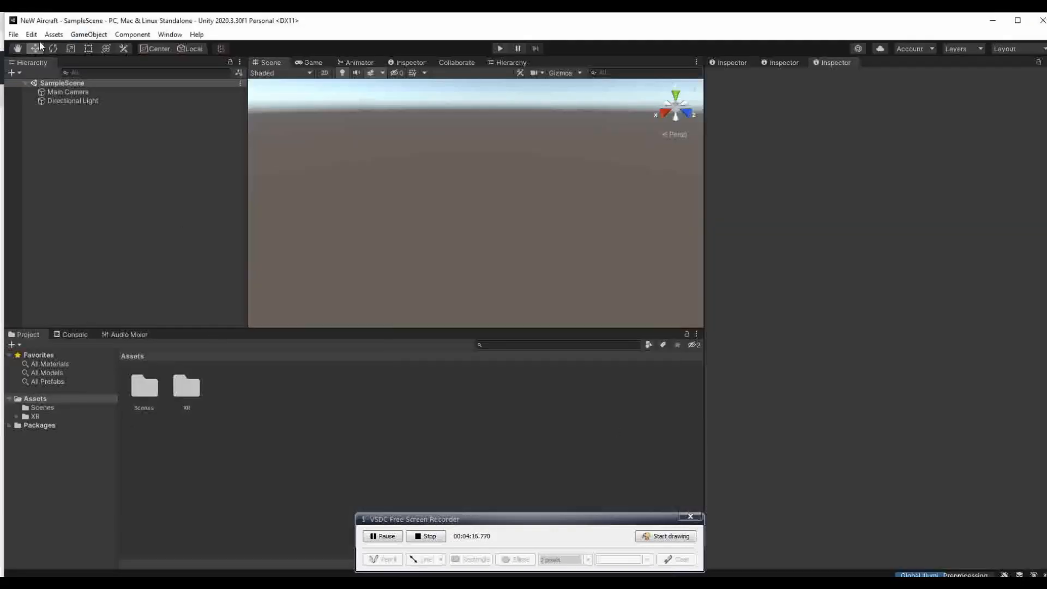
Step: Import the custom package cat-tejasv2.unitypackage from the tejas folder with all of its items selected
left_click(54, 34)
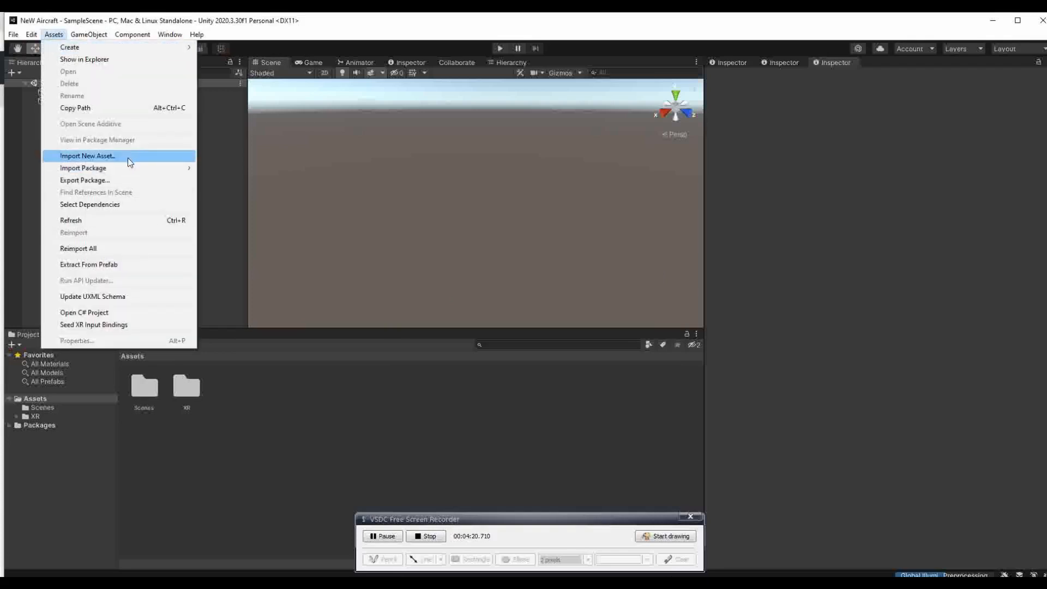
mouse_move(140, 169)
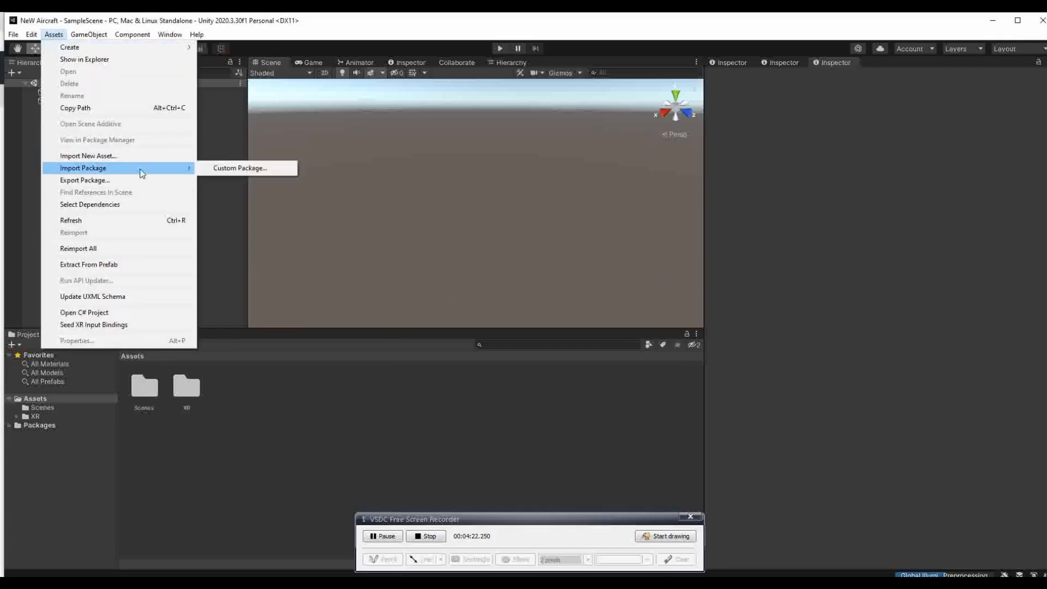
left_click(239, 169)
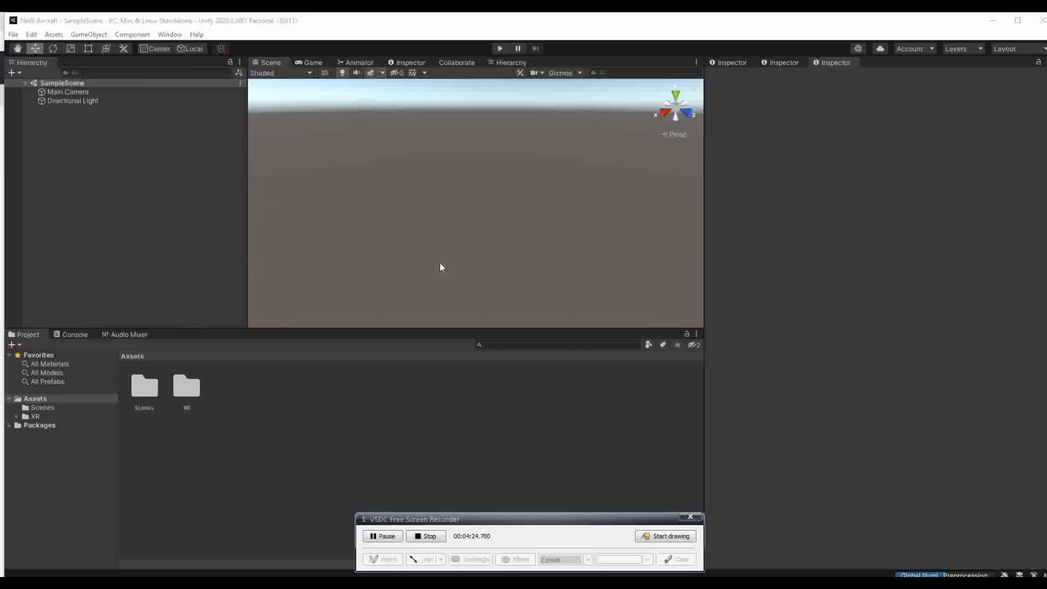
left_click(255, 134)
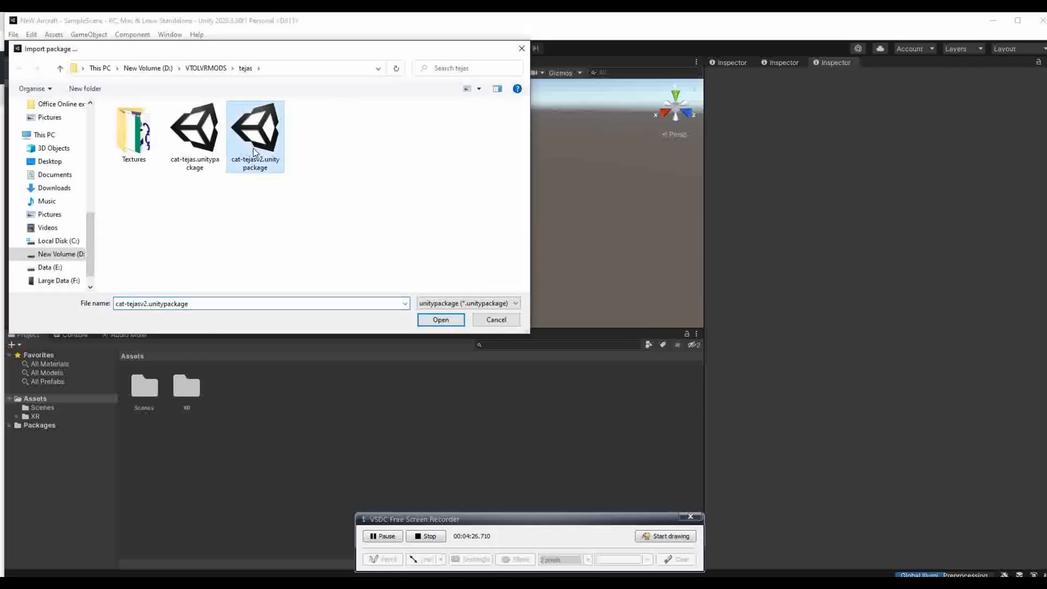
left_click(440, 320)
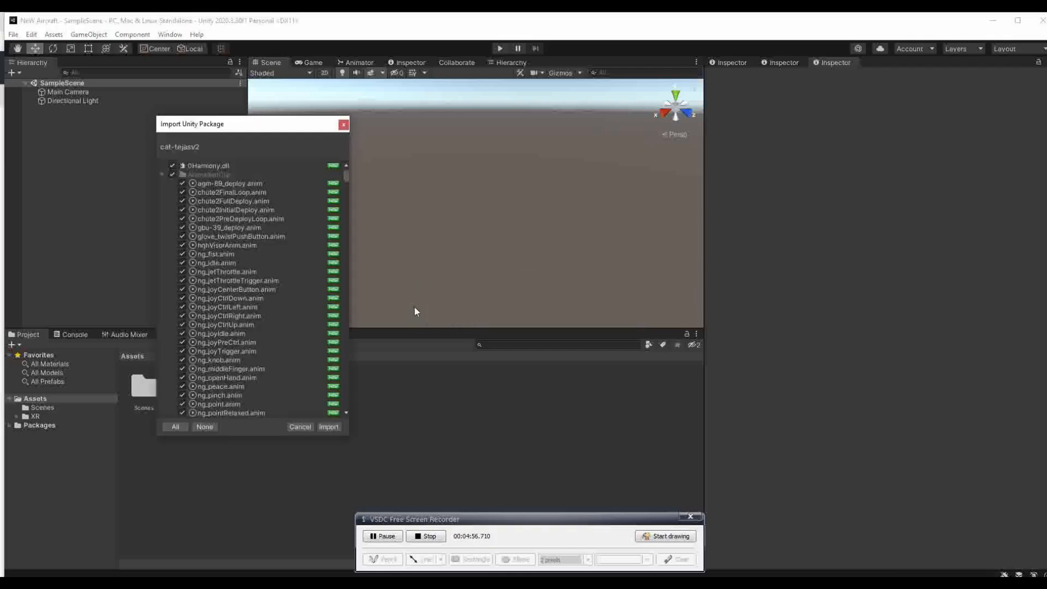
right_click(414, 307)
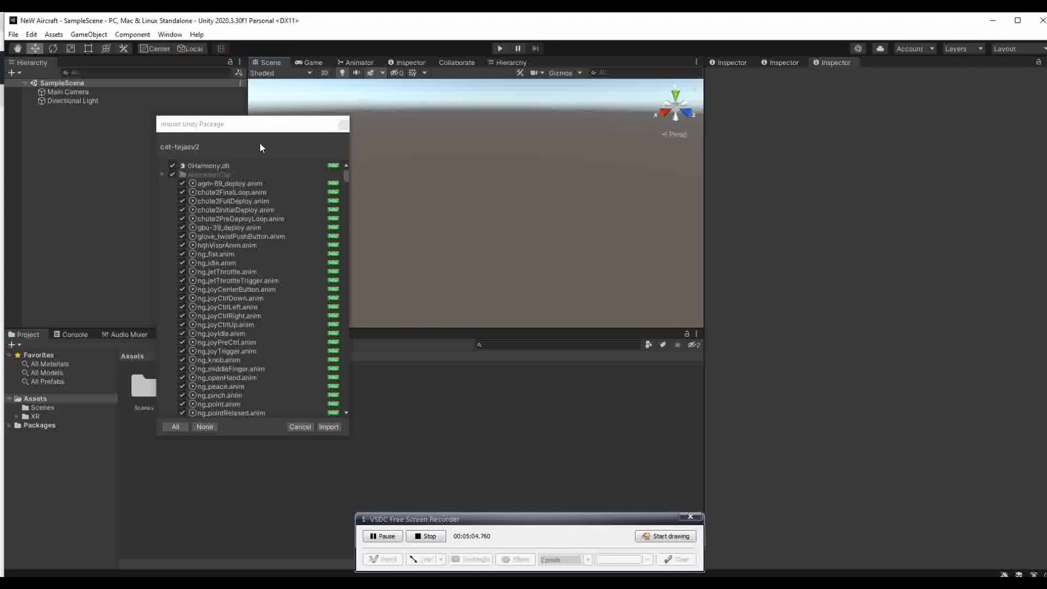
left_click(173, 426)
left_click(331, 428)
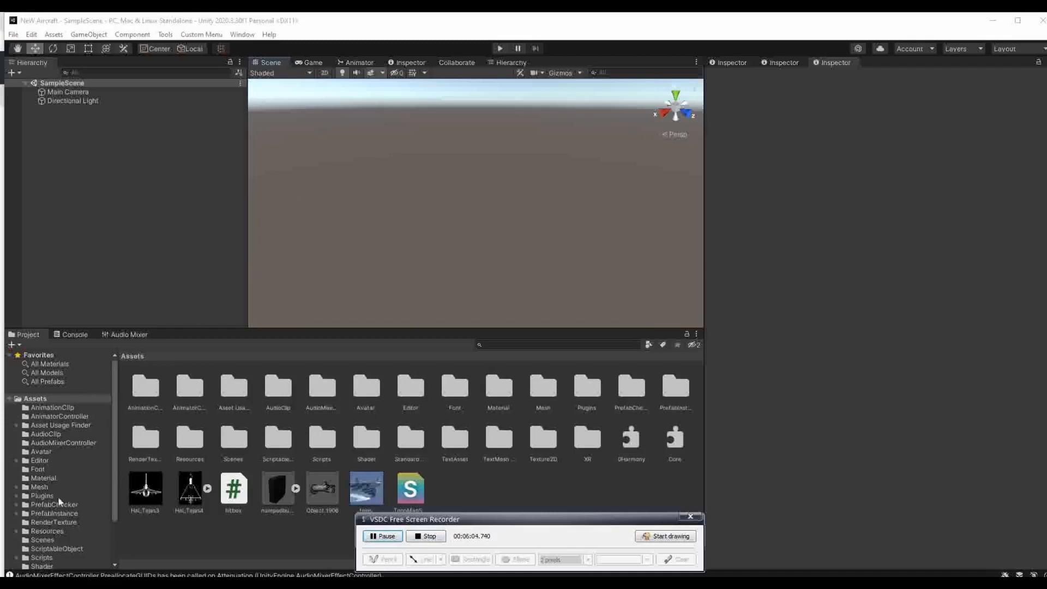
Step: Place the Tejas prefab from the PrefabInstance folder in the scene and import the TMP Essentials
left_click(54, 513)
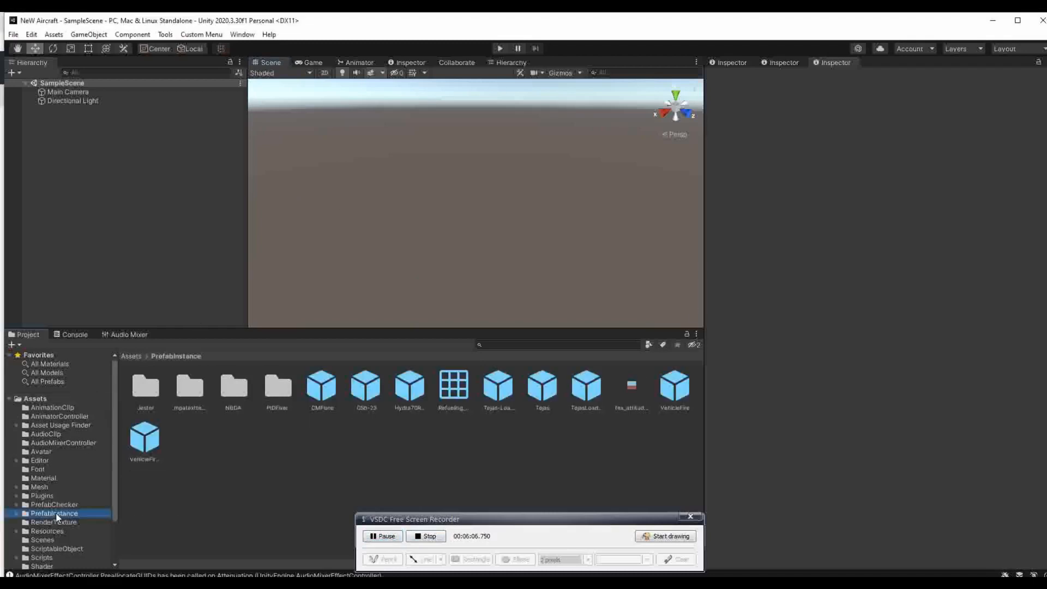
left_click(543, 403)
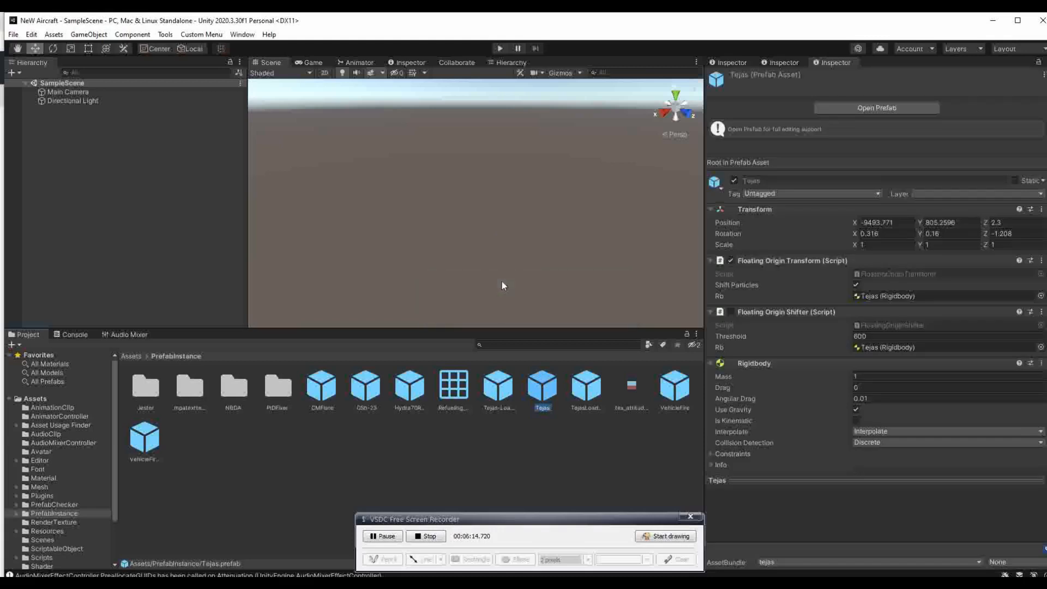
left_click(587, 254)
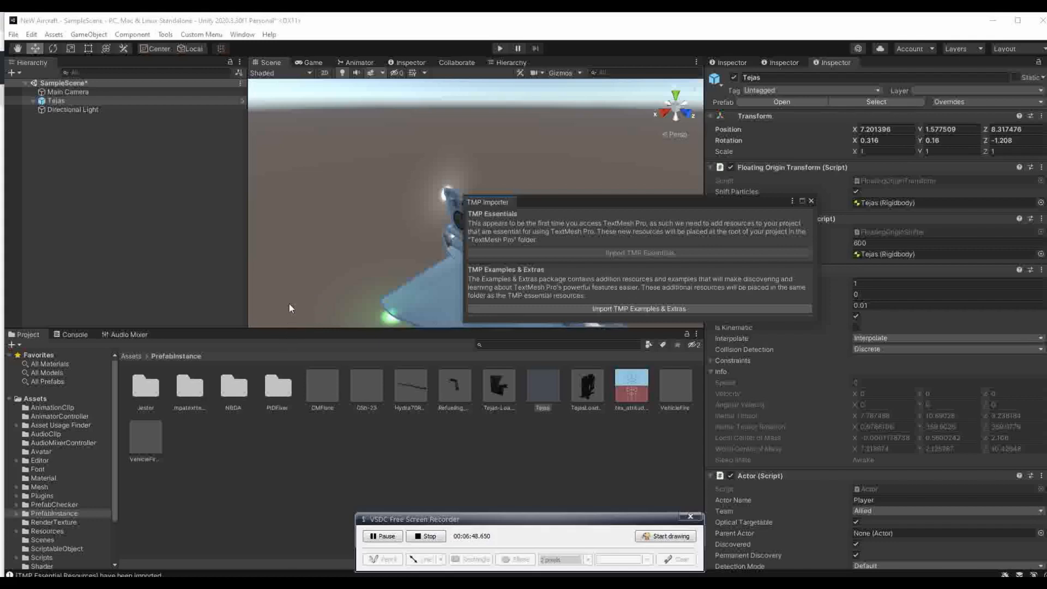
left_click(810, 201)
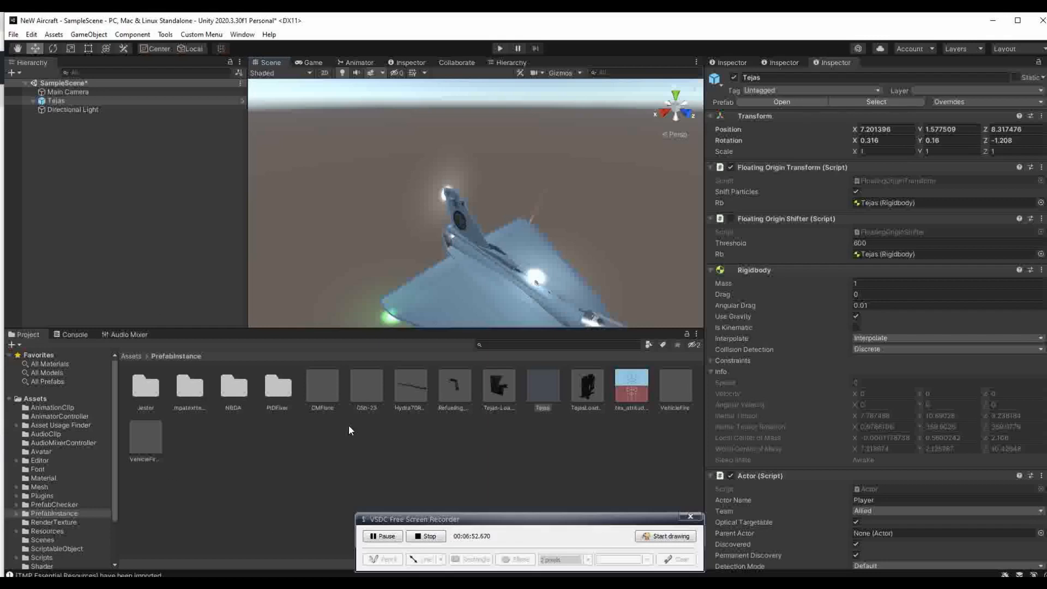
Step: Unpack the Tejas prefab instance in the scene and expand its child objects
scroll(433, 257, "down", 5)
mouse_move(616, 238)
right_mouse_down()
mouse_move(354, 176)
mouse_move(604, 251)
right_mouse_up()
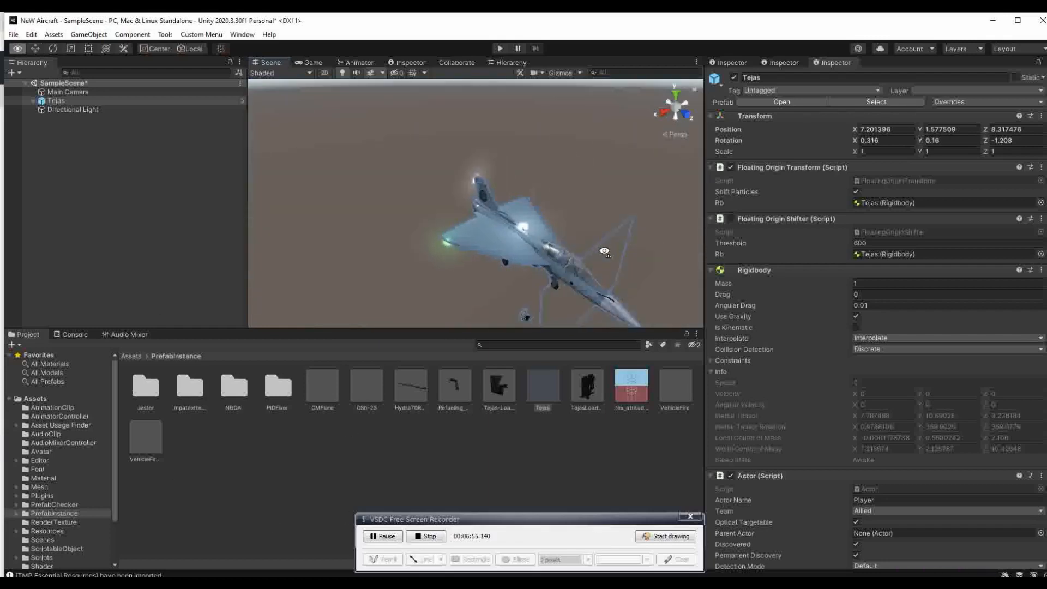
left_click(34, 101)
right_click(69, 102)
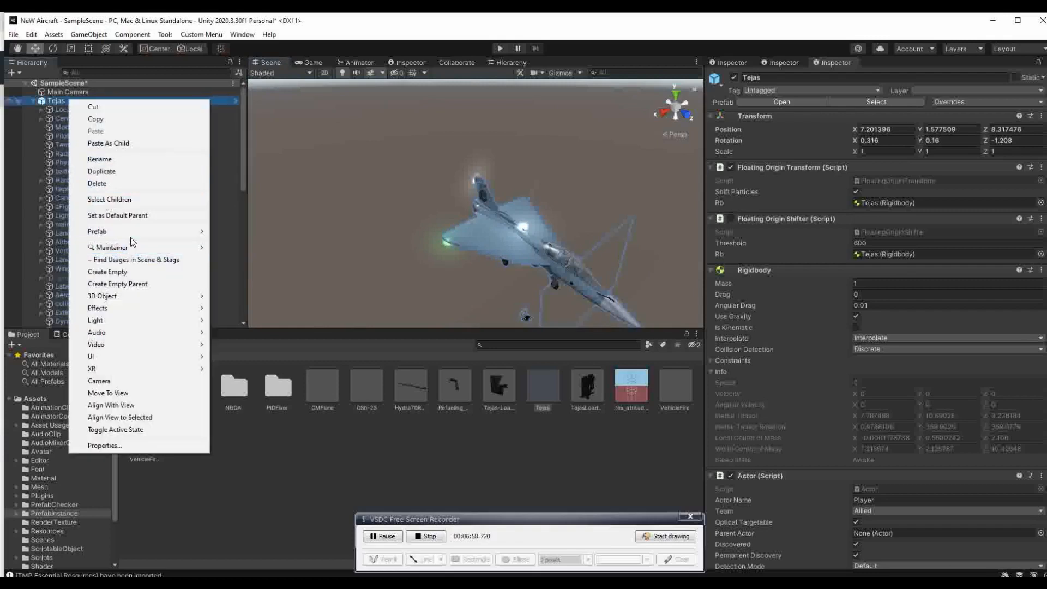
mouse_move(197, 232)
left_click(236, 280)
left_click(90, 110)
left_click(81, 101)
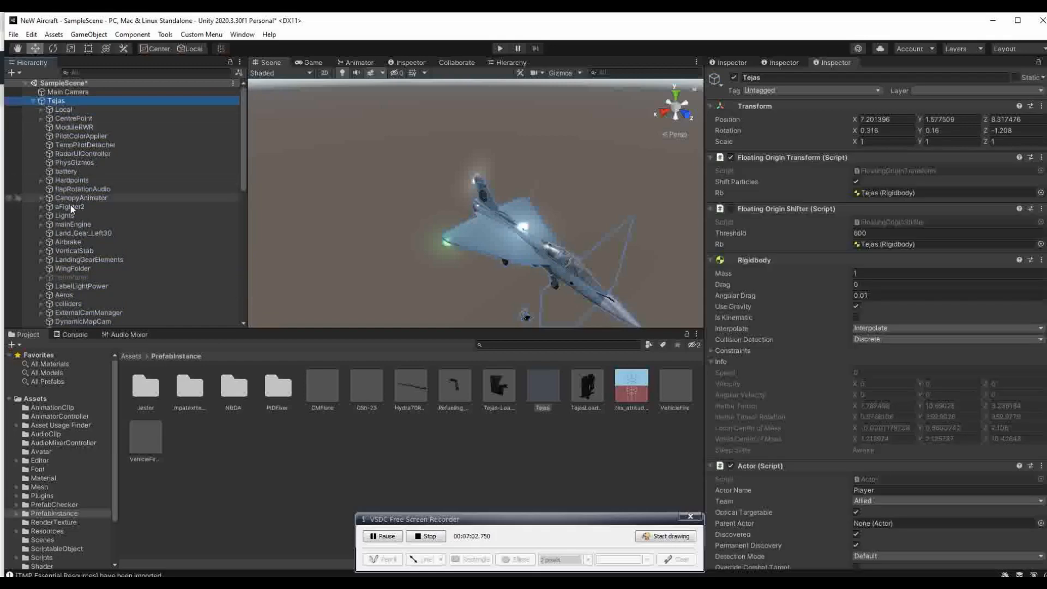
Step: Try to rename the Tejas root object to F117
scroll(780, 430, "down", 20)
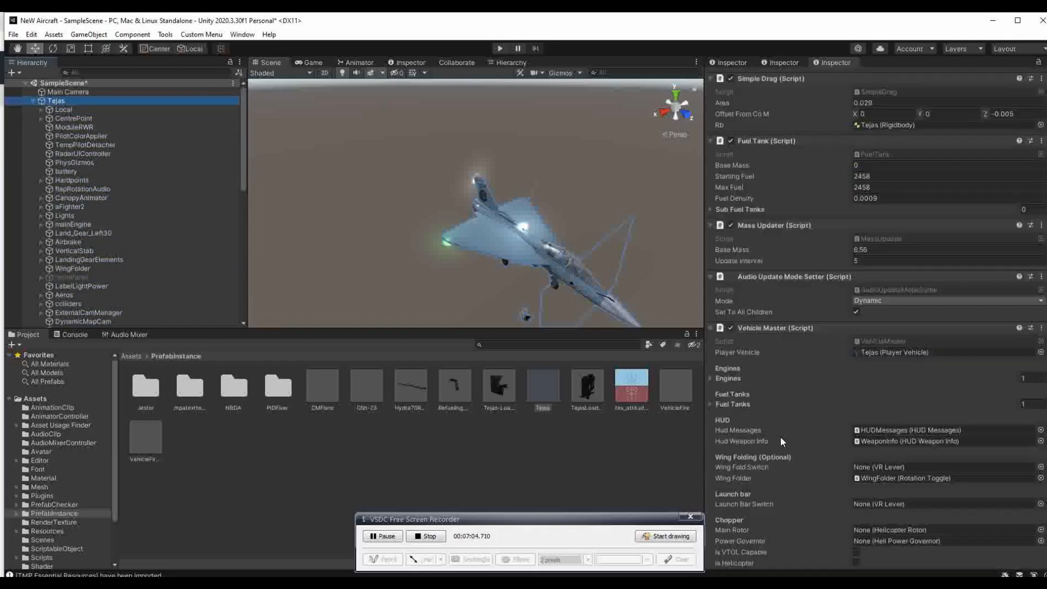
scroll(777, 433, "down", 20)
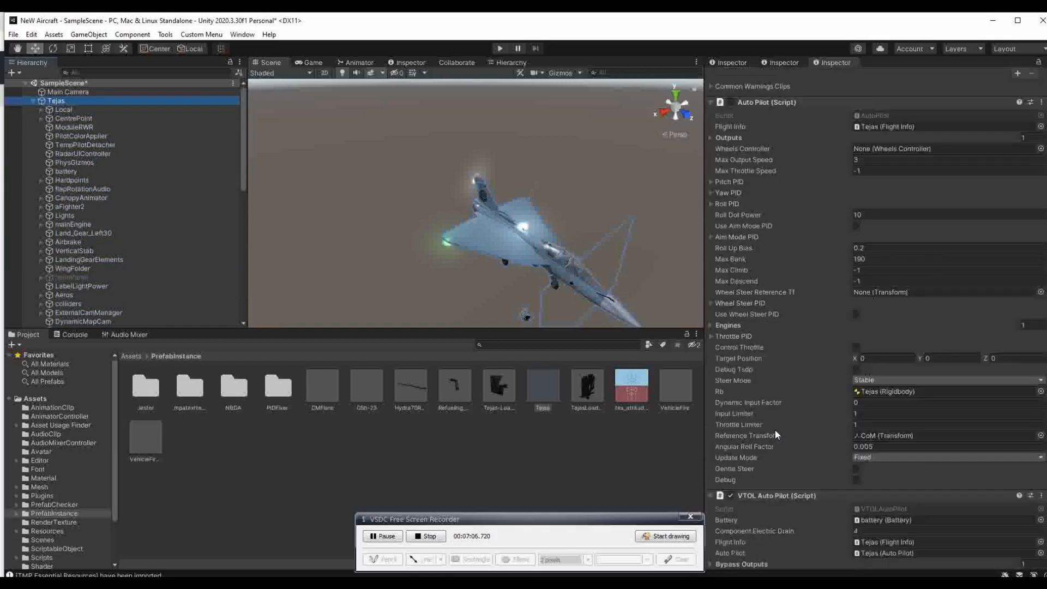
scroll(774, 435, "down", 20)
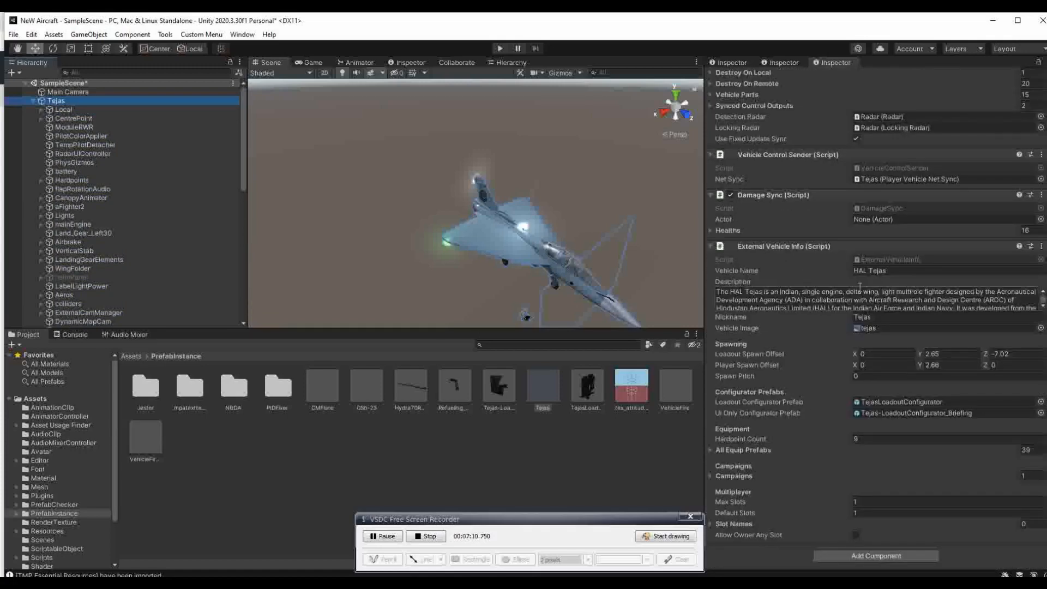
scroll(853, 316, "up", 5)
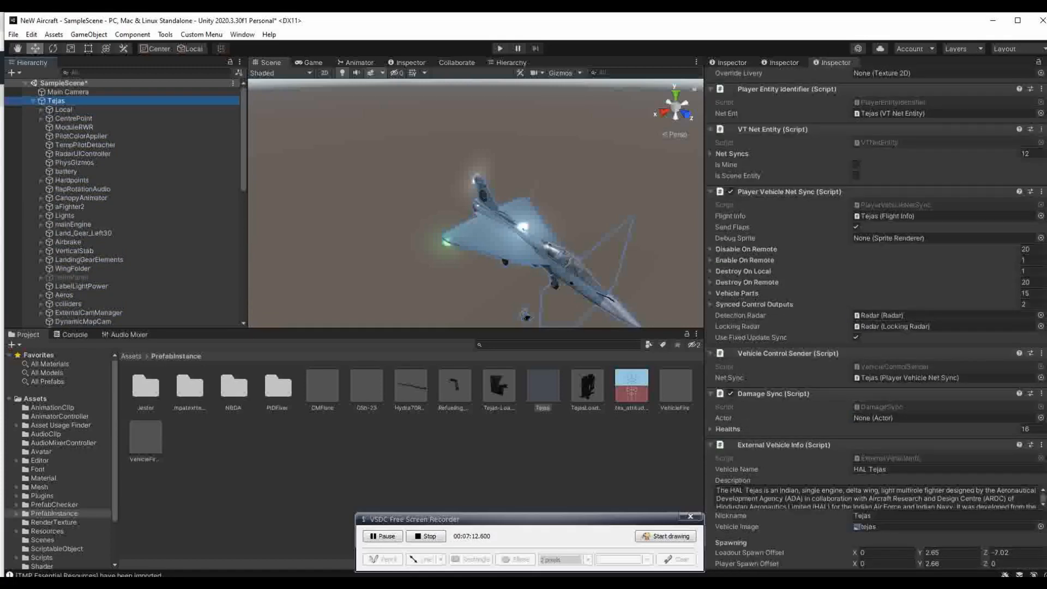
scroll(976, 100, "up", 10)
left_click(757, 78)
left_click(784, 89)
left_click(773, 78)
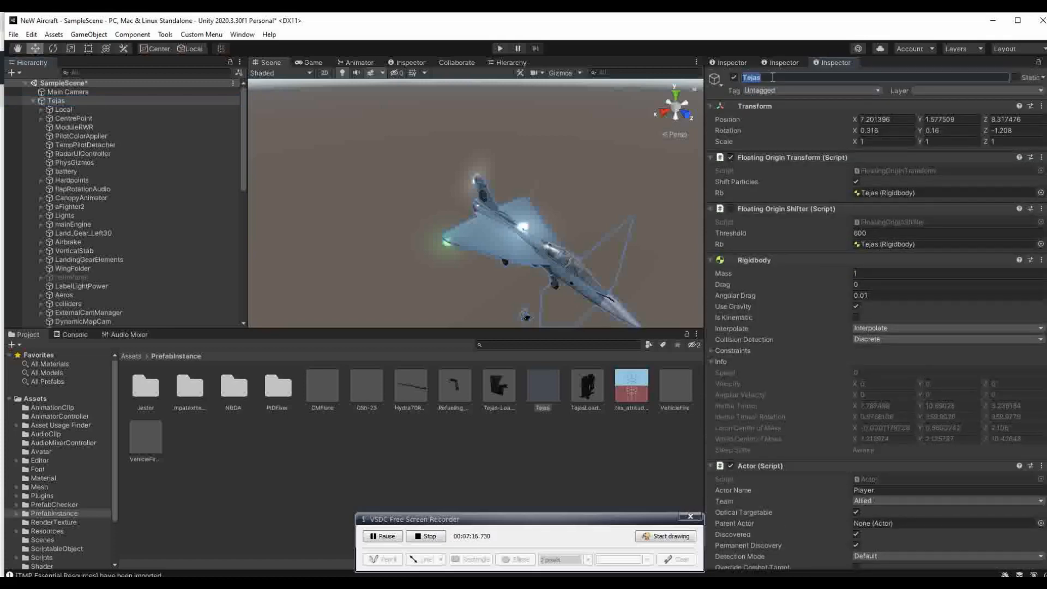
type("F117")
Step: Set the vehicle name in the root object's External Vehicle Info script to Lockheed F-117
scroll(1041, 545, "down", 20)
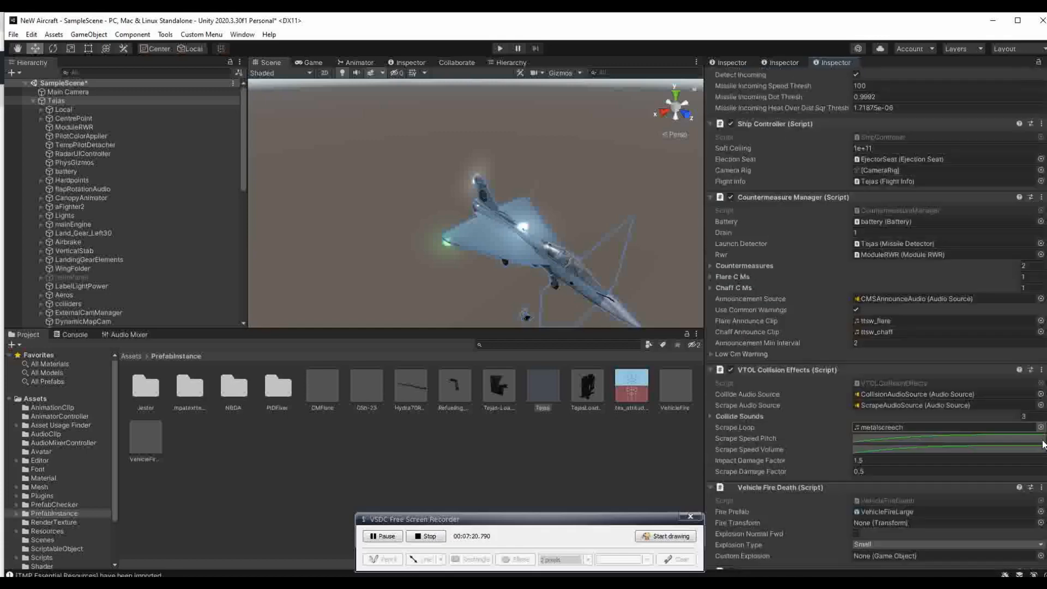
scroll(1042, 545, "down", 8)
left_click(821, 271)
left_click(821, 271)
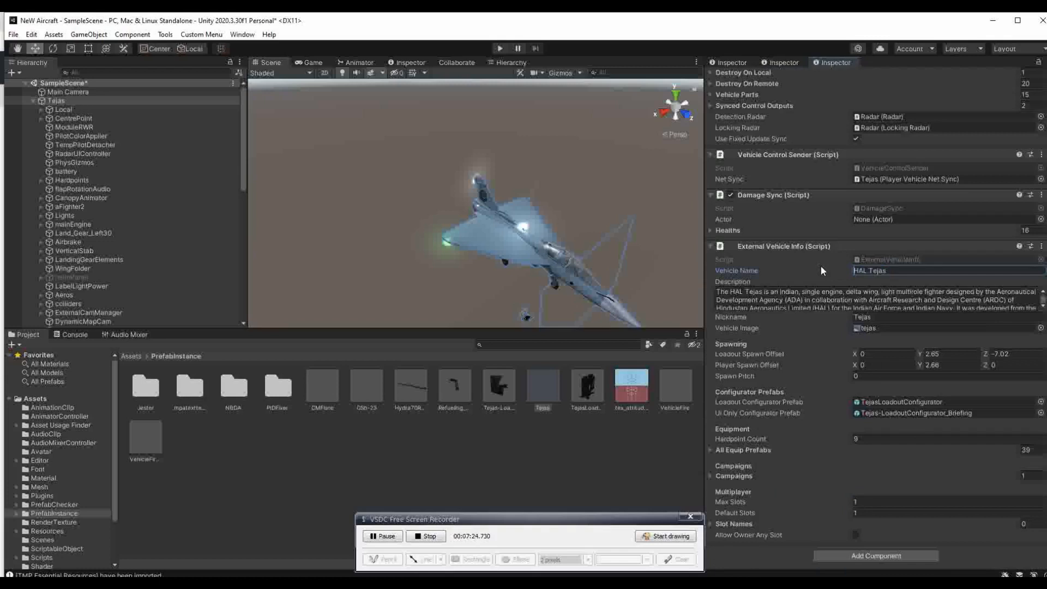
type("Lockheed")
key("Delete")
key("Delete")
key("Delete")
key("Delete")
key("Delete")
key("Delete")
key("Delete")
key("Delete")
key("Delete")
type("F-117")
Step: Replace the description with "The F-117 Nighthawk was a stealth bomber designed to fly deep into enemy territory and destroy key targets."
key("Tab")
key("Delete")
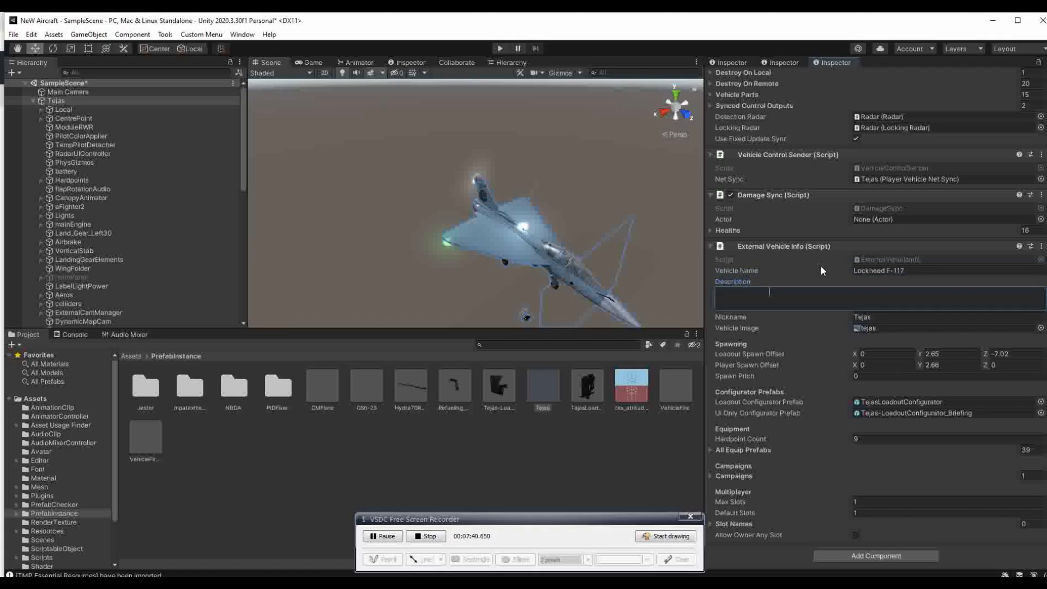
key("shift+Tab")
key("Tab")
key("Delete")
type("The F-117 Nighthawk")
type("was a stealth bomber des")
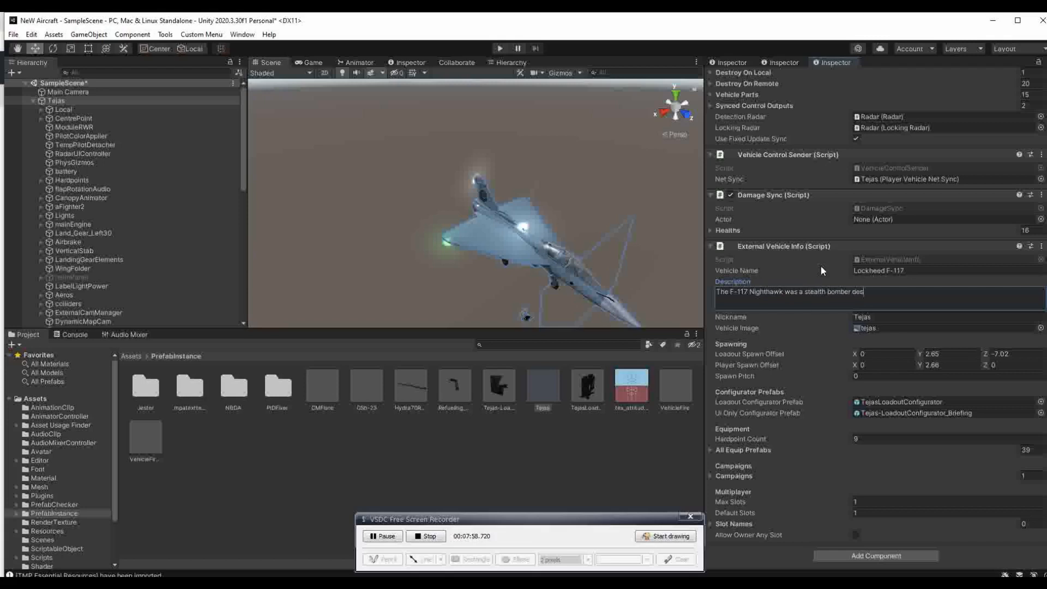
type("igned to ")
type("fly deep ")
type("into enemy ")
type("territ")
type("ory and e")
type("es")
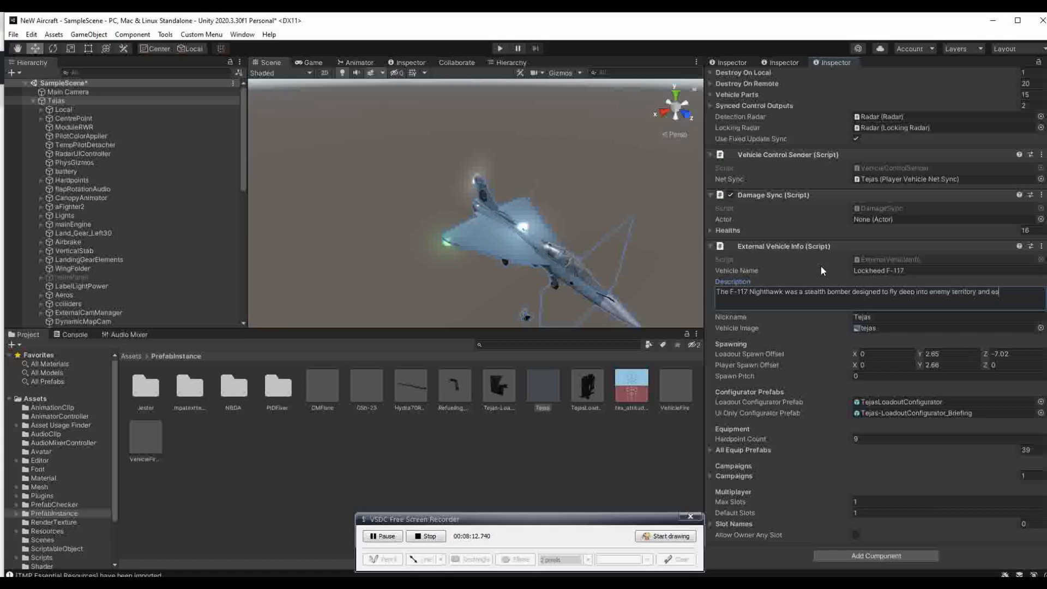
type("troy key targets. This varinat inc")
Step: Complete the description with "This variant includes new, update systems as well implements a mix of modern technology."
key("BackSpace")
key("BackSpace")
key("BackSpace")
key("BackSpace")
key("BackSpace")
key("BackSpace")
key("BackSpace")
type("a")
type("ntt includes new ")
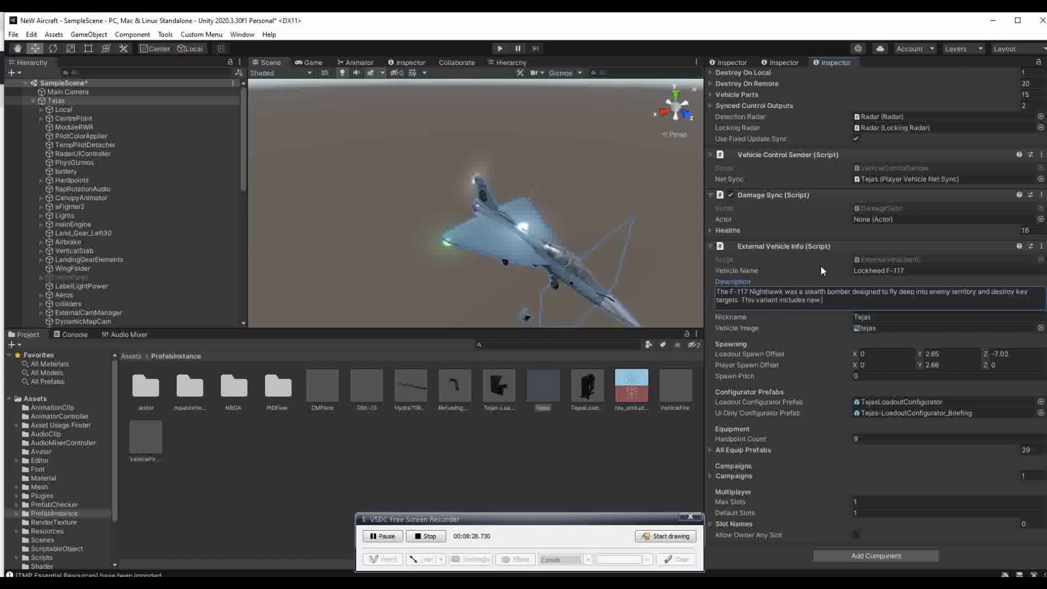
type("updates s")
key("BackSpace")
key("BackSpace")
key("BackSpace")
type("dsy")
key("BackSpace")
key("BackSpace")
key("BackSpace")
type("systems as well implements")
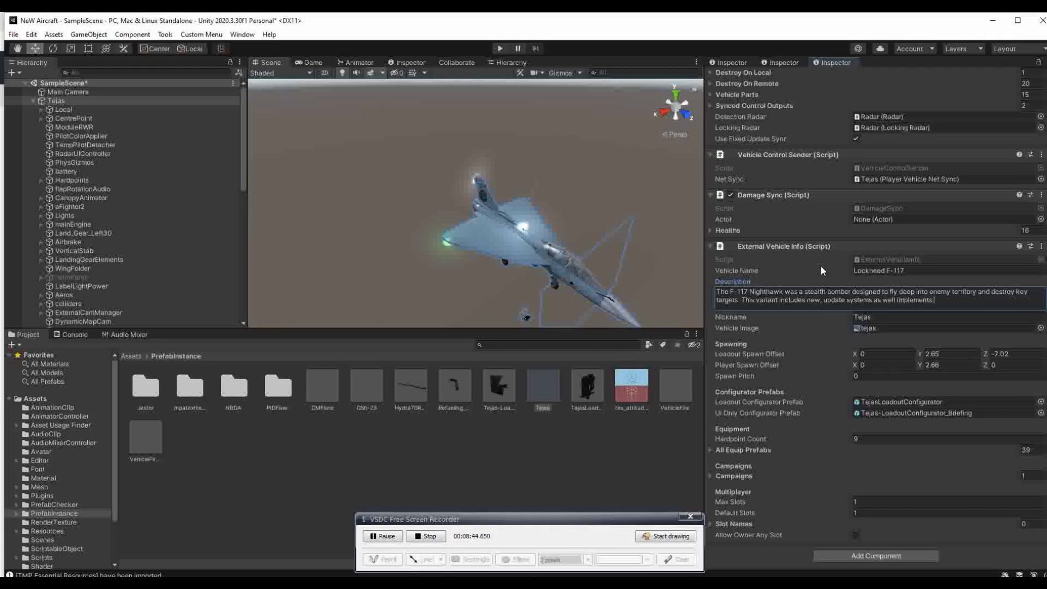
type(" a mix of modern technology")
Step: Set the vehicle's nickname in External Vehicle Info to F117
key("Tab")
type("F117")
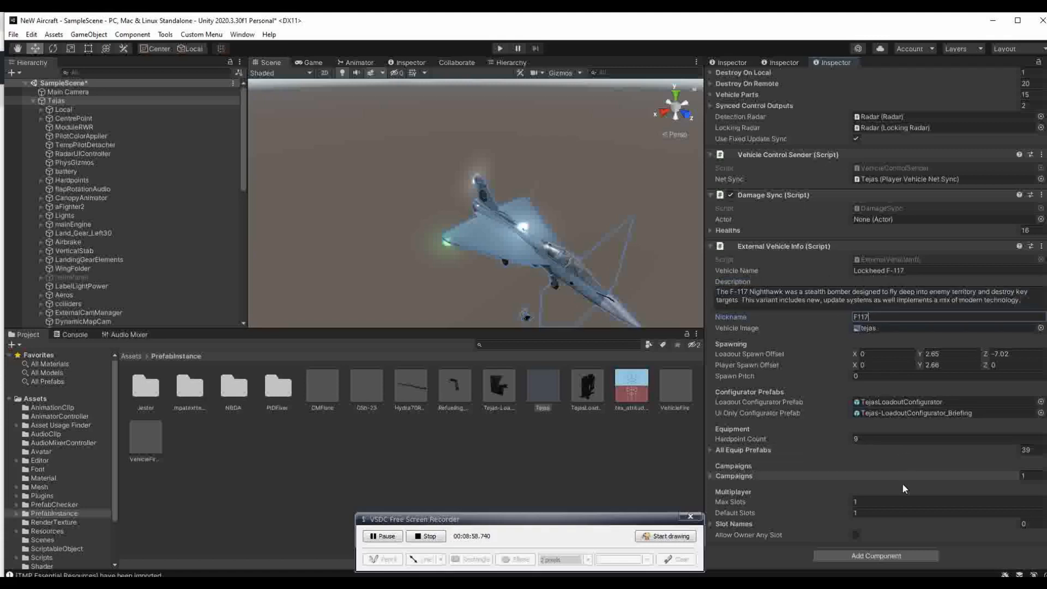
left_click(899, 497)
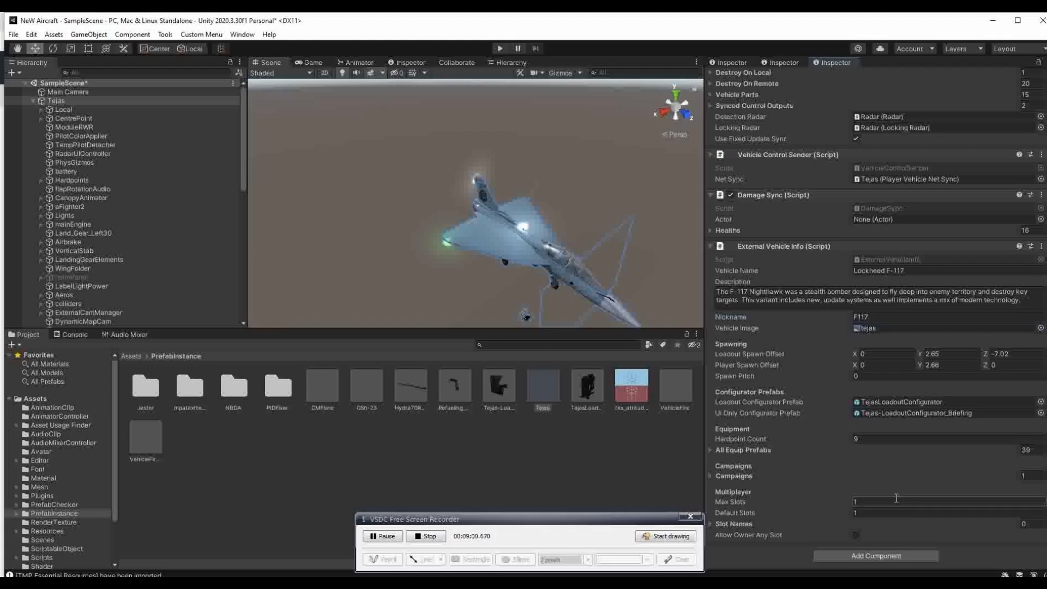
Step: Rename the aircraft's root object in the scene to F117
scroll(797, 409, "down", 15)
scroll(801, 408, "down", 20)
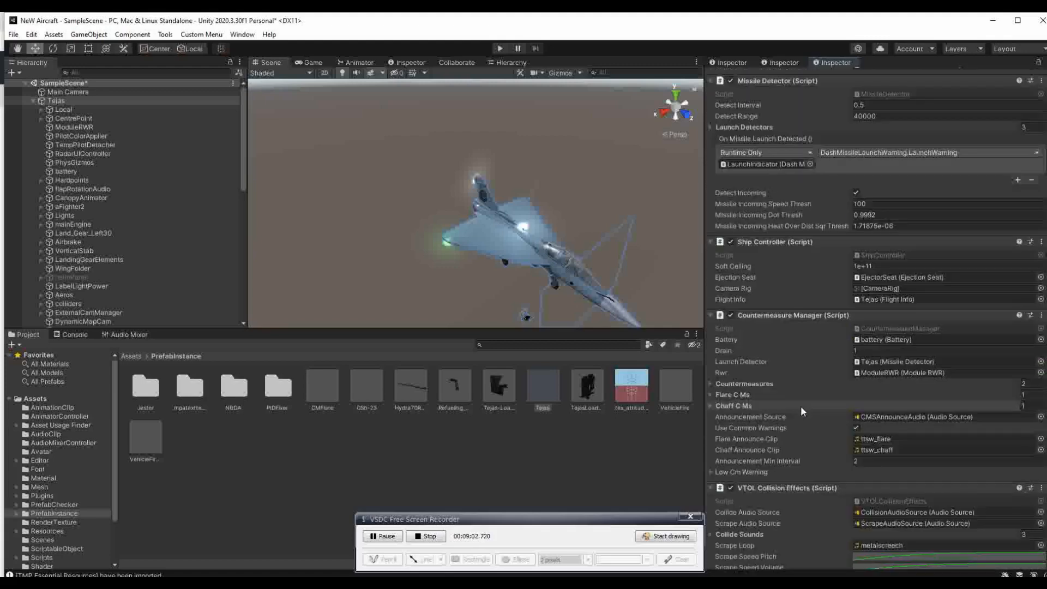
scroll(802, 402, "down", 10)
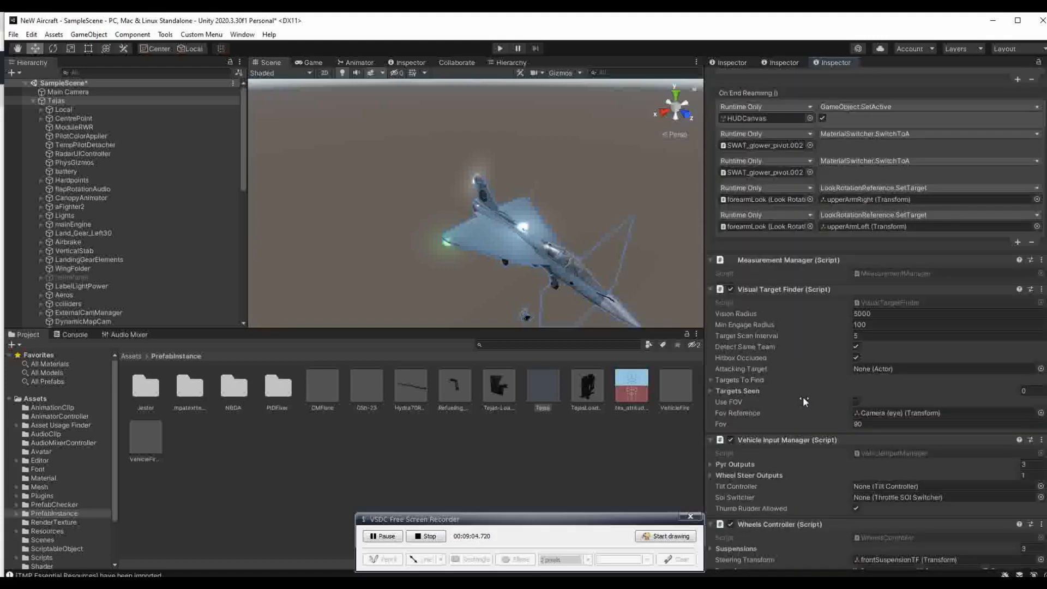
scroll(802, 400, "up", 4)
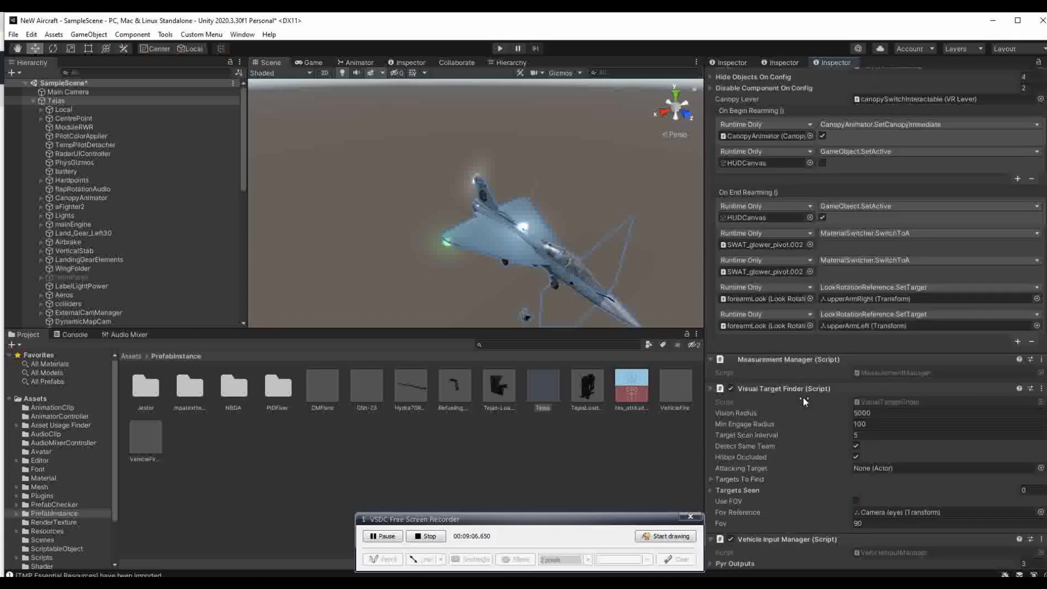
scroll(803, 397, "up", 15)
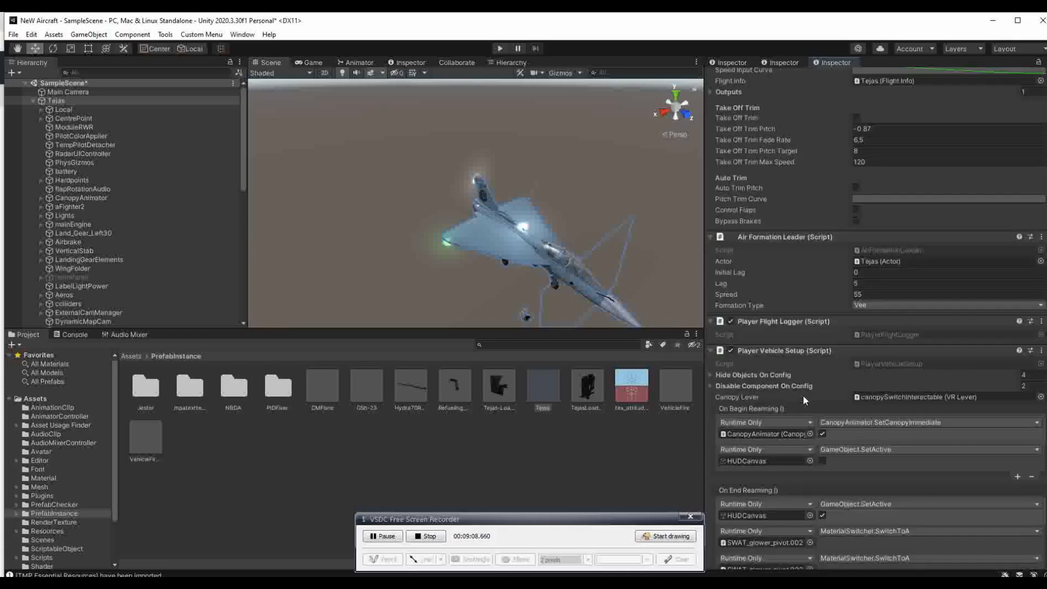
scroll(808, 387, "up", 15)
left_click(780, 77)
type("F110")
key("BackSpace")
type("7")
key("Return")
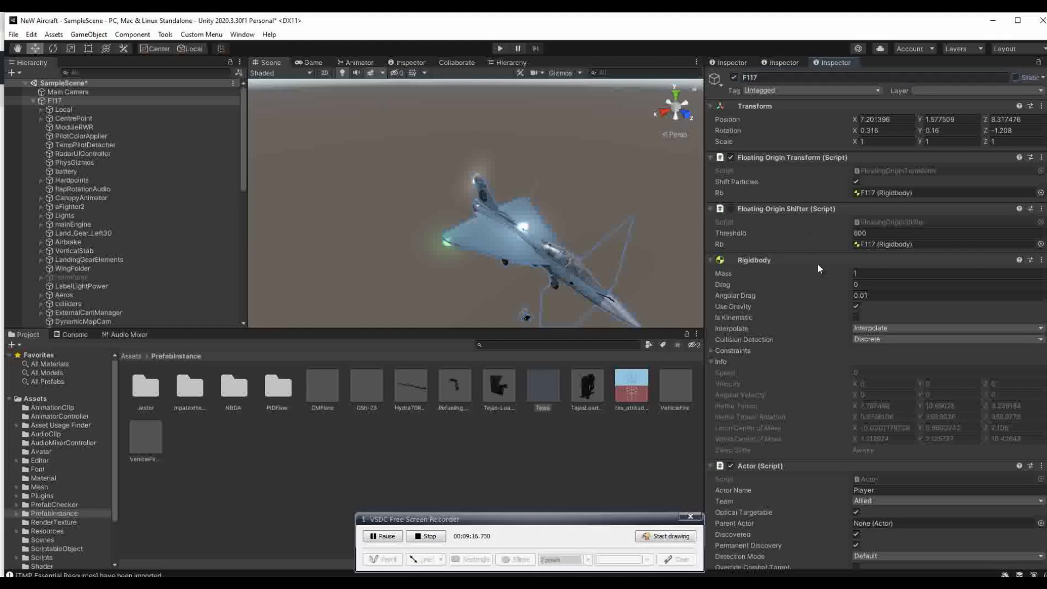
Step: Create a prefab asset from the scene's F117 object in the PrefabInstance folder
scroll(932, 274, "down", 10)
scroll(932, 274, "down", 10)
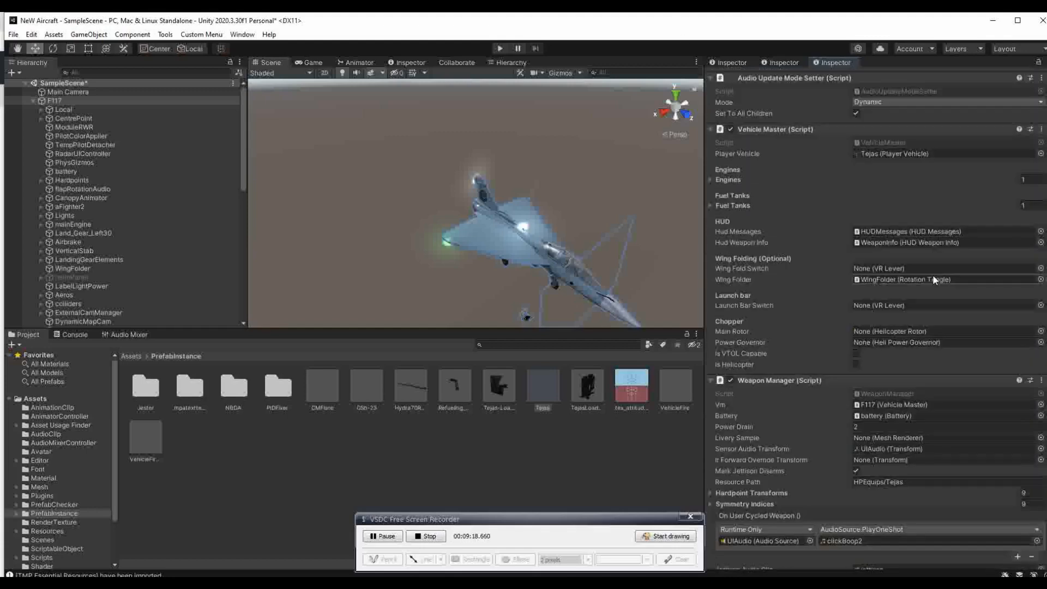
scroll(932, 274, "up", 10)
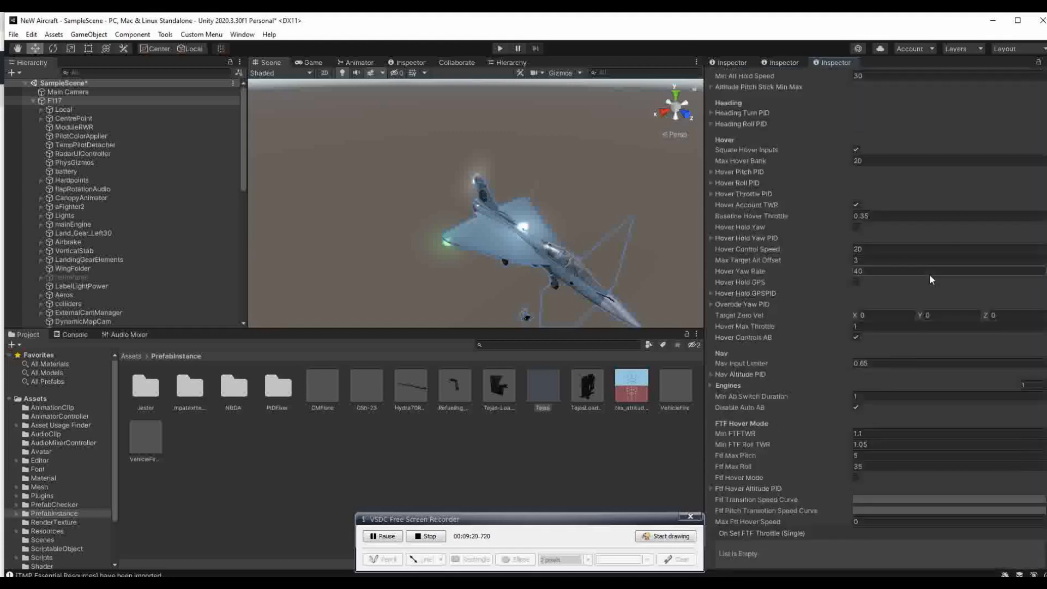
scroll(926, 272, "down", 10)
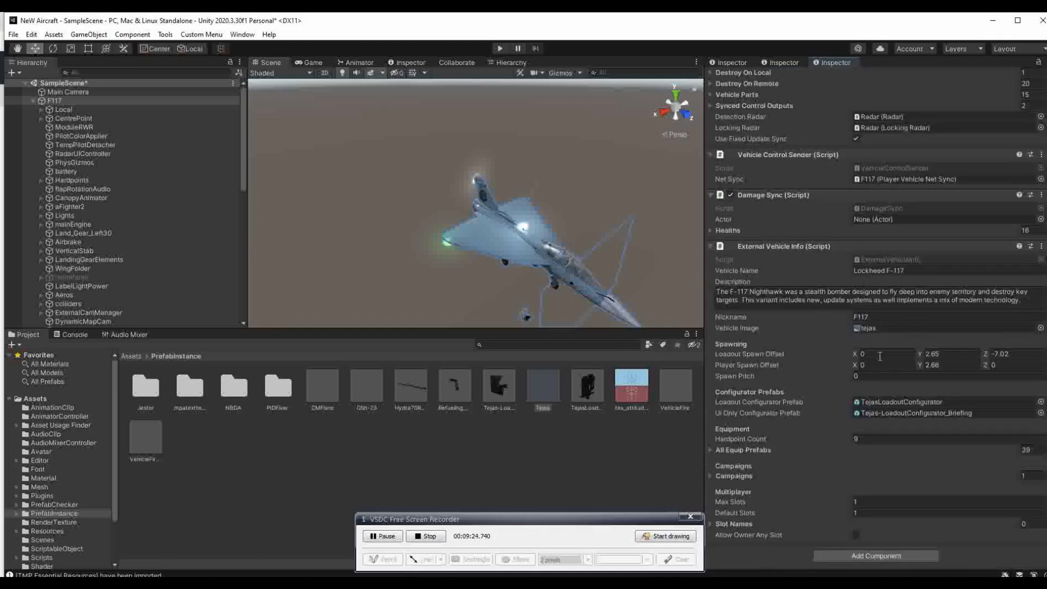
left_click_drag(54, 101, 717, 496)
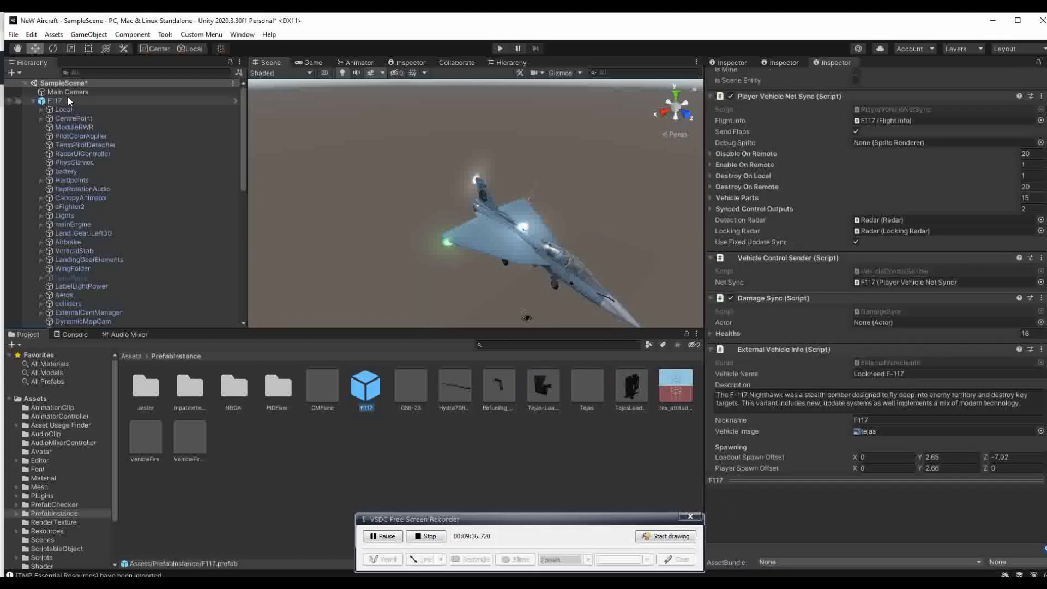
Step: Assign the F117 prefab to a new AssetBundle named f117 and save the scene
left_click(409, 432)
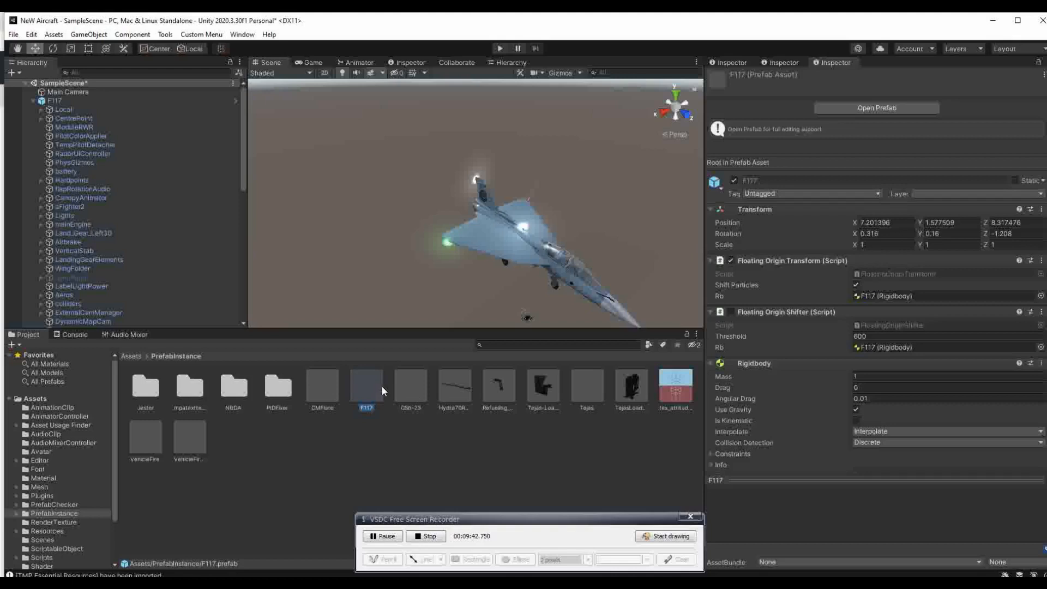
left_click(786, 561)
left_click(843, 545)
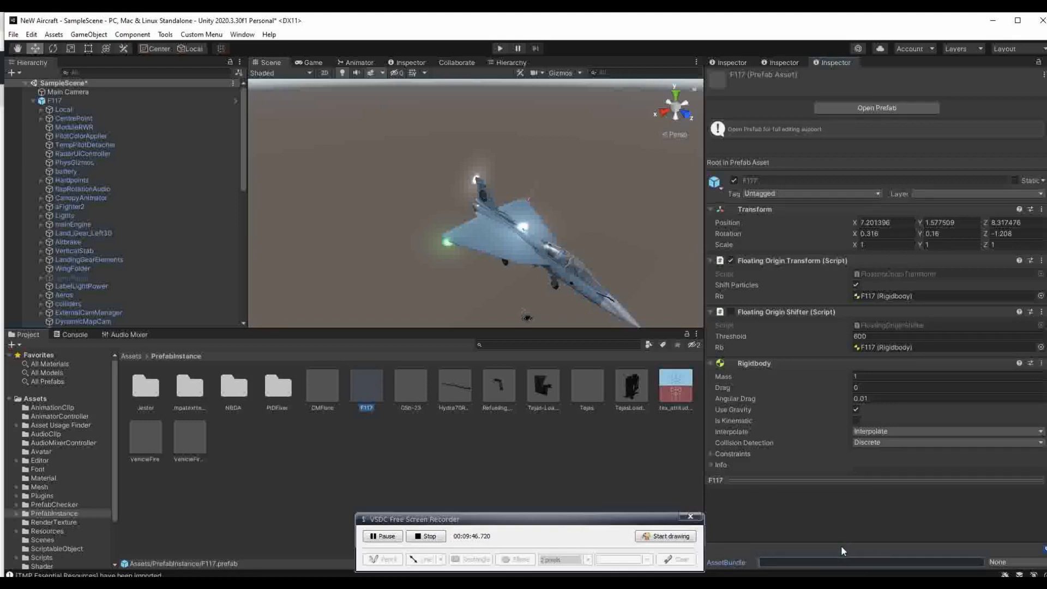
type("F117")
key("Return")
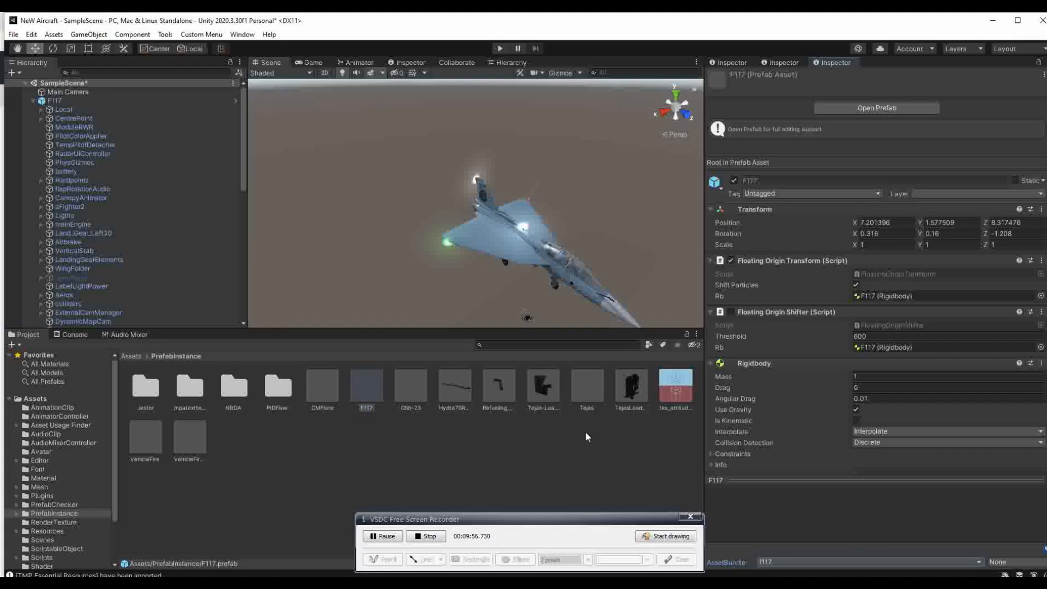
left_click(13, 36)
left_click(27, 85)
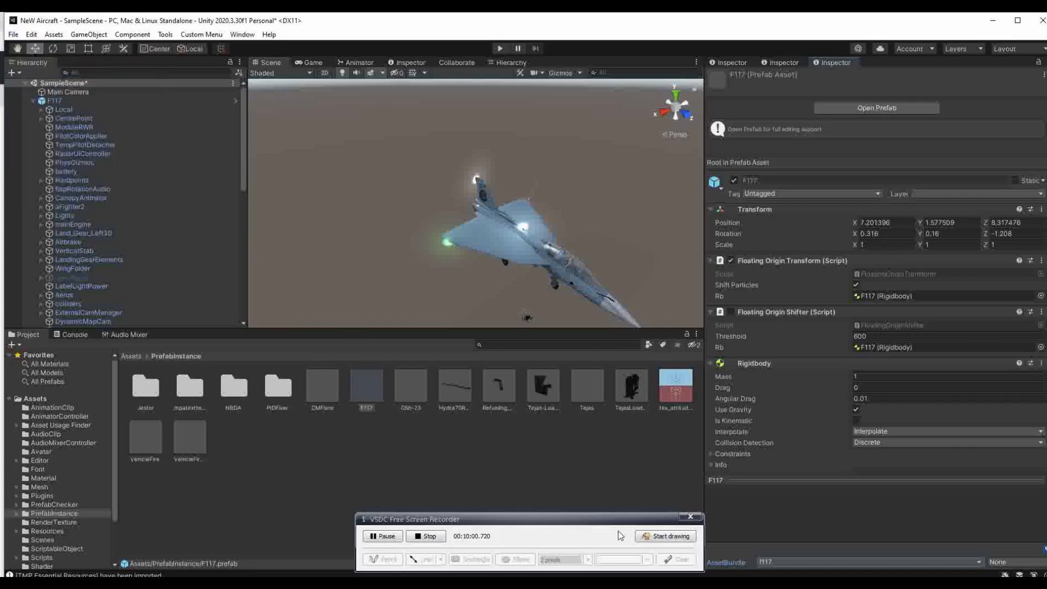